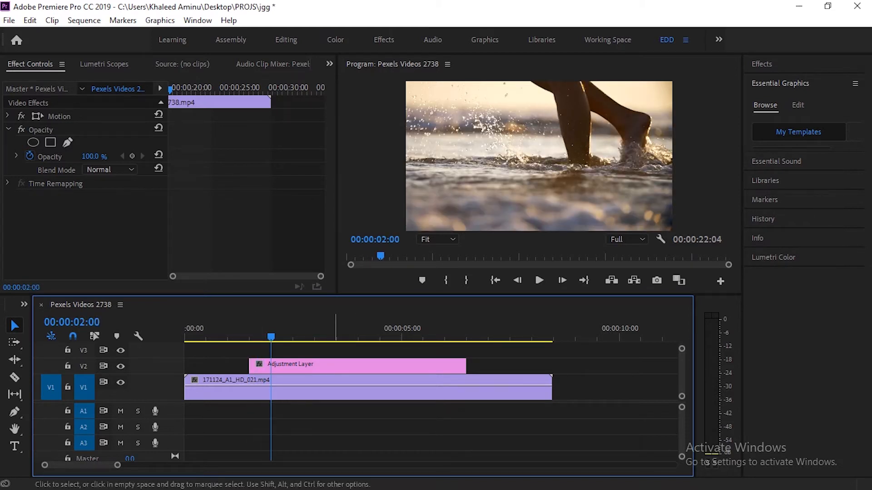
- Split the adjustment layer at 00:00:02:00 and delete the part after the cut
left_click(327, 365)
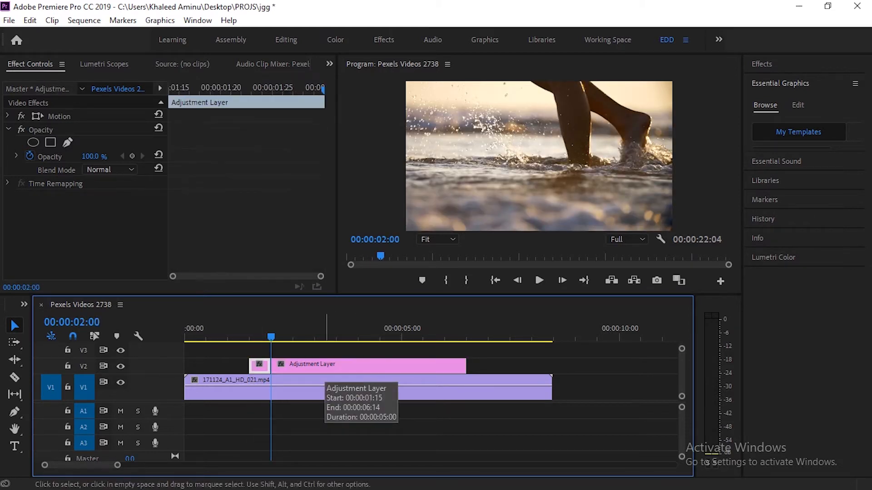
key("ctrl+k")
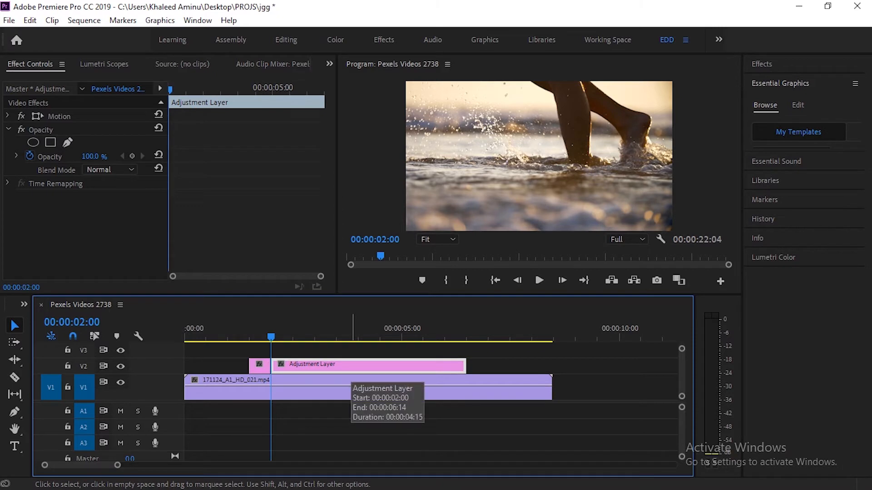
key("Delete")
- Apply the Transform effect from Distort to the remaining adjustment layer and collapse its Opacity settings
key("shift+7")
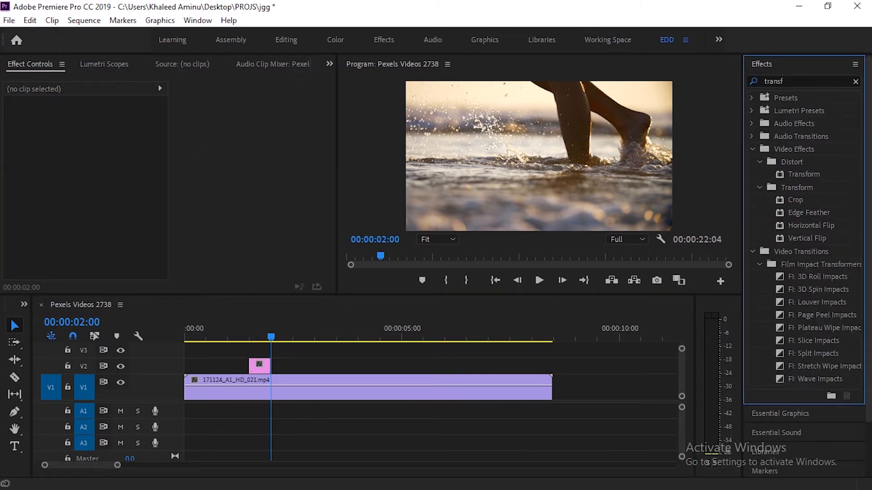
left_click(803, 174)
left_click_drag(804, 174, 259, 365)
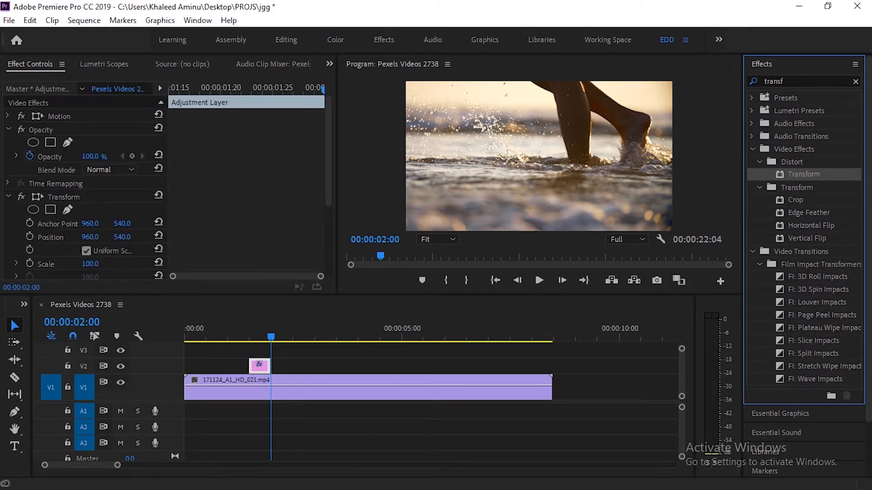
left_click(40, 112)
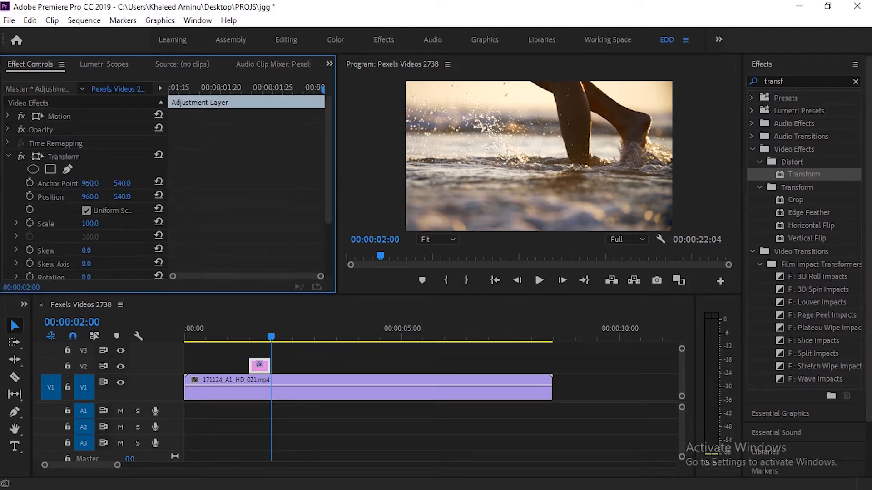
- At the adjustment layer's first frame, 00:00:01:15, start animating Transform's Position and set its horizontal value to 872
scroll(40, 112, "down", 3)
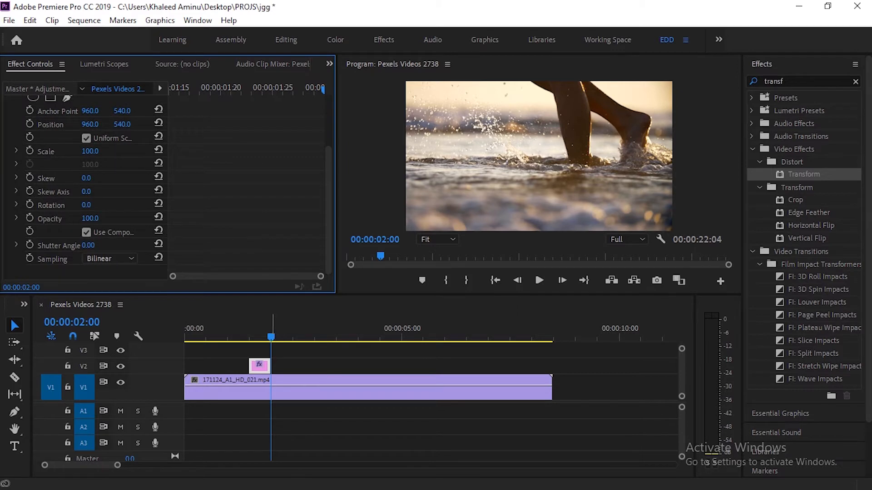
left_click_drag(273, 333, 247, 334)
key("Right")
key("Right")
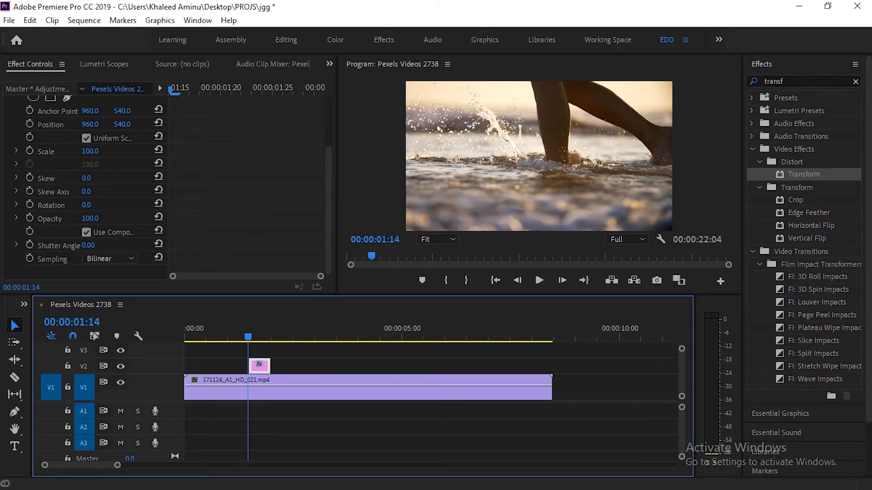
key("Left")
key("Left")
key("Right")
key("Right")
key("Right")
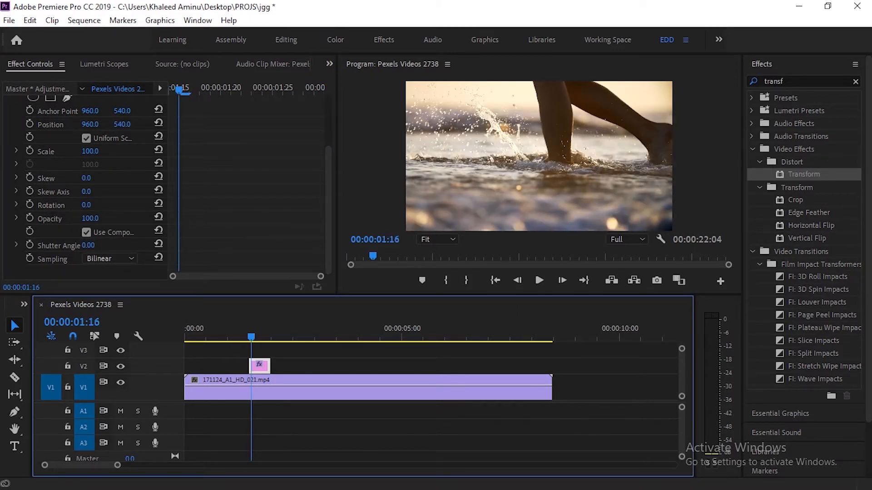
key("Left")
key("Left")
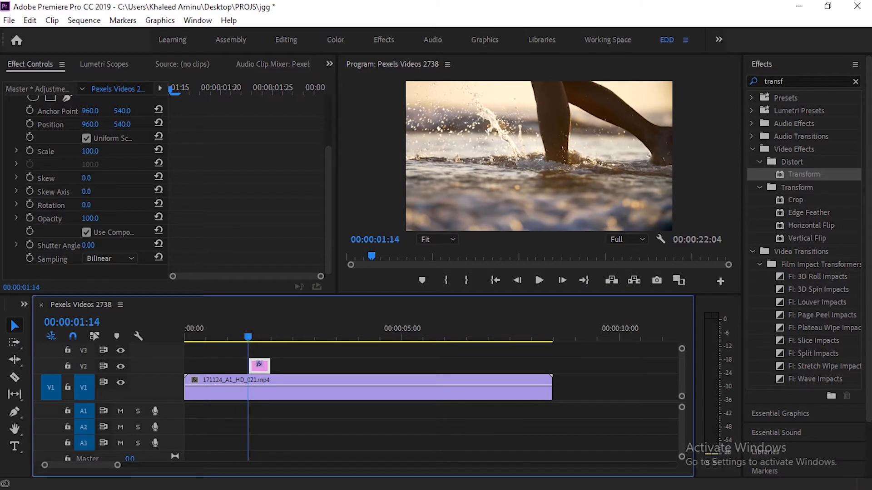
key("Right")
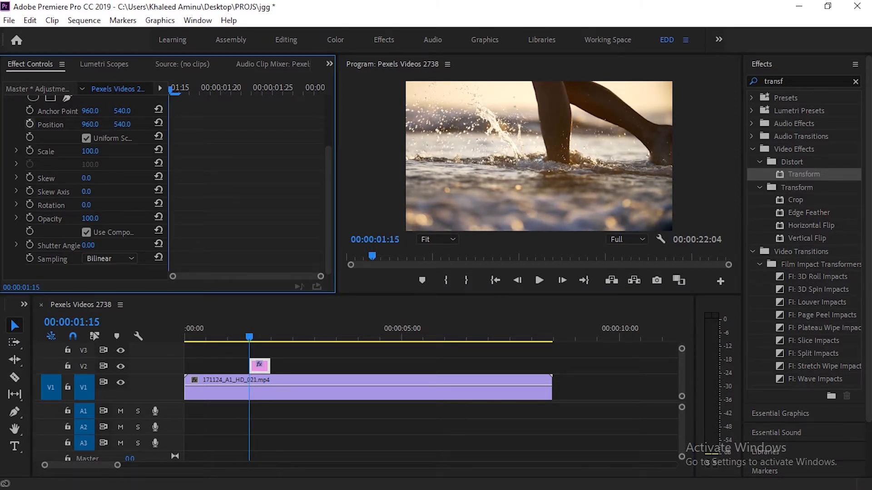
left_click(29, 123)
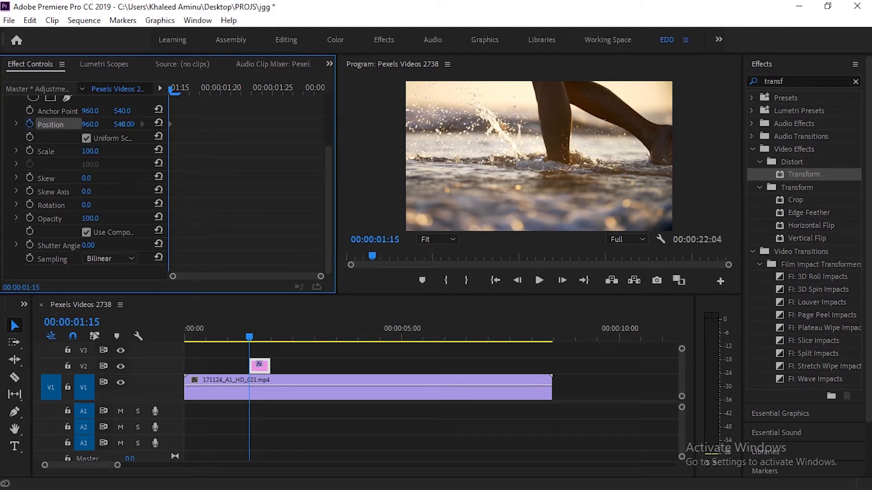
scroll(87, 181, "up", 2)
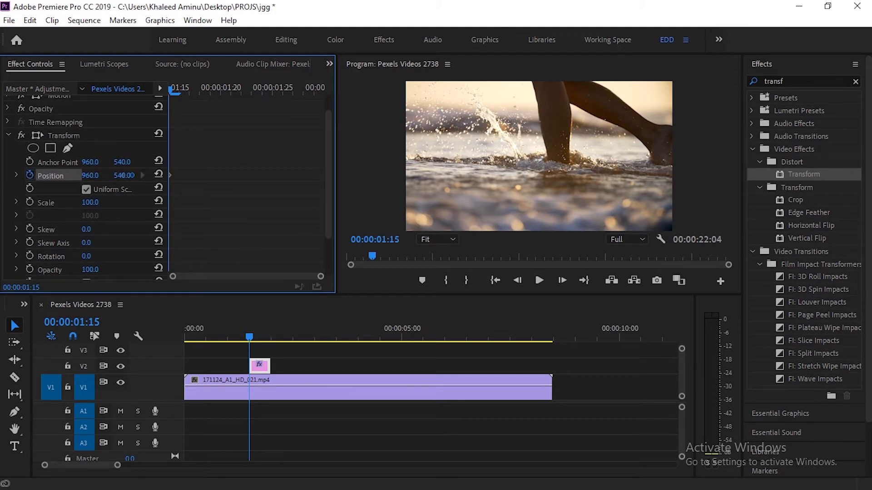
left_click_drag(90, 176, 50, 175)
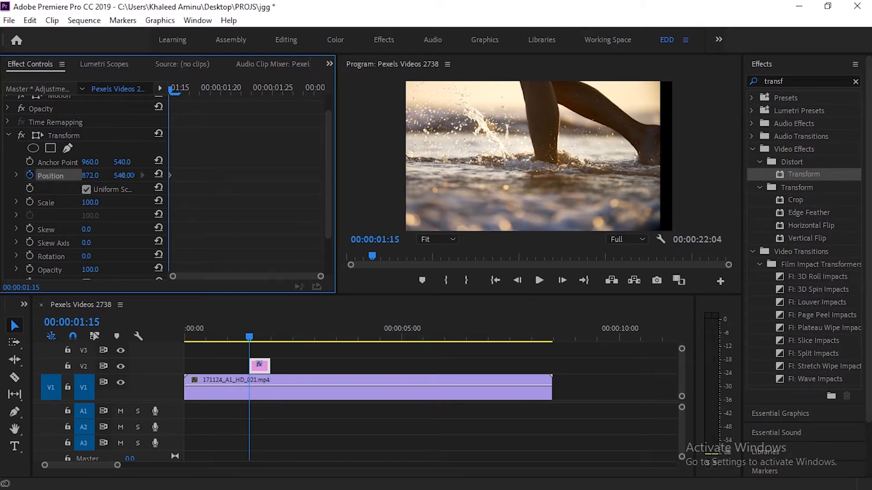
- Reset Transform's Position to its default at 00:00:01:16 and set its horizontal value to 1044 at 00:00:01:17
key("Right")
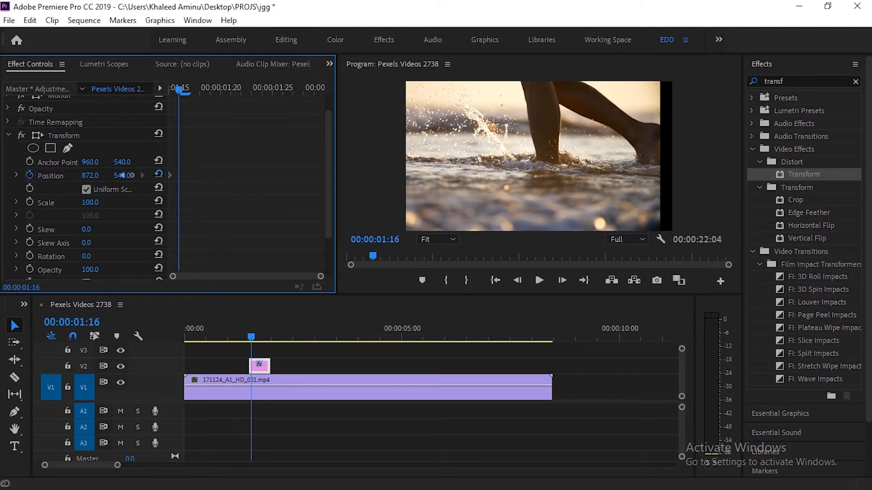
left_click(158, 175)
key("Right")
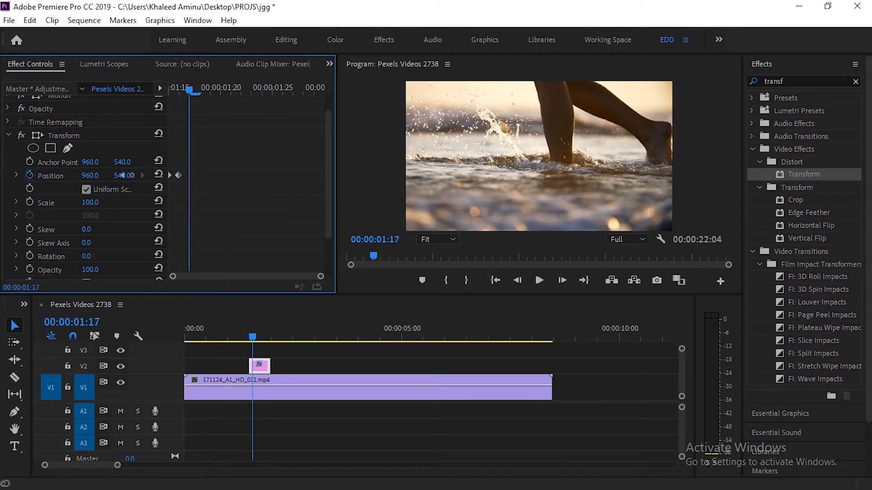
left_click_drag(89, 176, 128, 176)
- Reset Transform's Position at 00:00:01:18 and shift the picture slightly down at 00:00:01:19
key("Right")
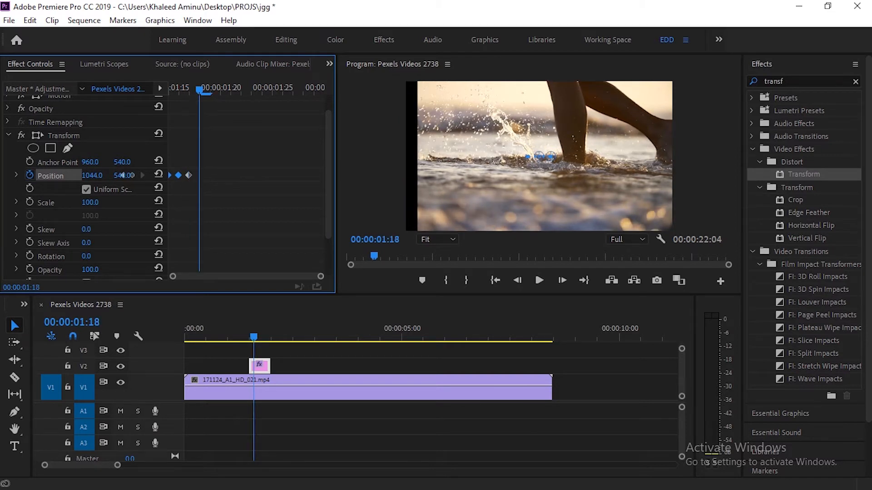
left_click(158, 175)
key("Right")
key("Right")
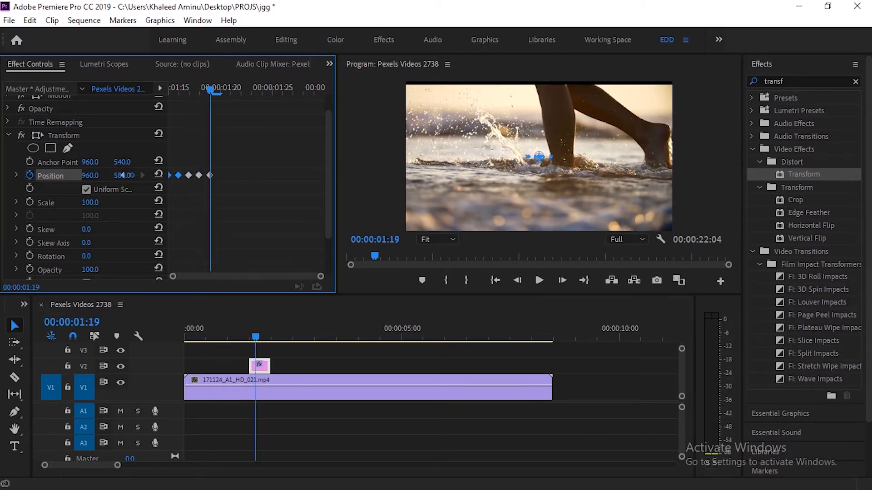
- Finish the Position shake: reset at 00:00:01:20, shift the picture up at 00:00:01:21, and reset to 960, 540 at 00:00:01:22
left_click_drag(122, 176, 120, 175)
key("Right")
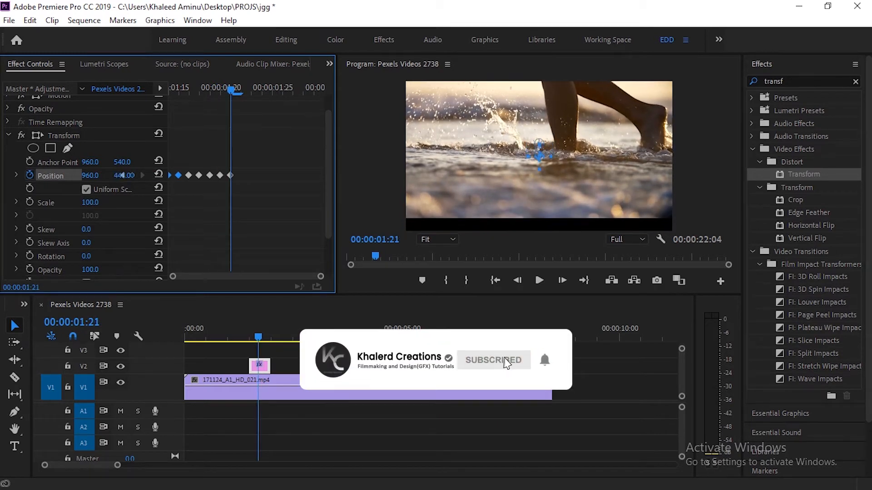
key("Right")
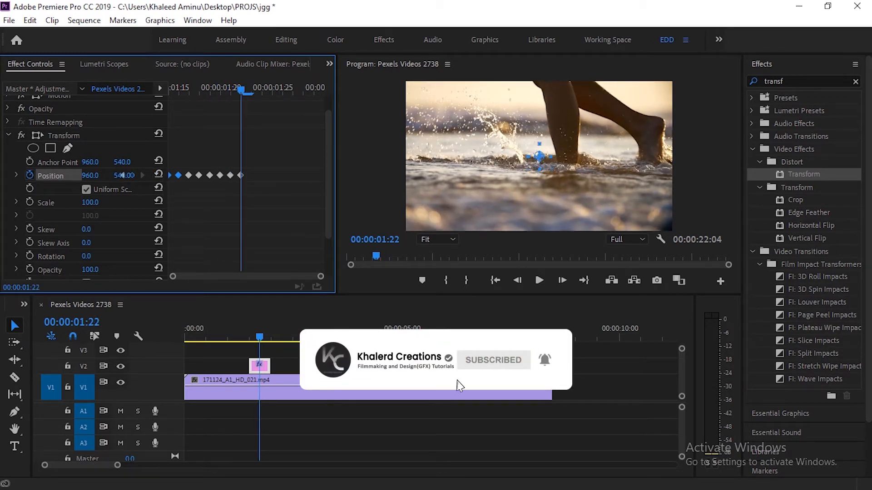
- Set the Transform effect's shutter angle to 360 and keep its sampling on Bilinear
key("Up")
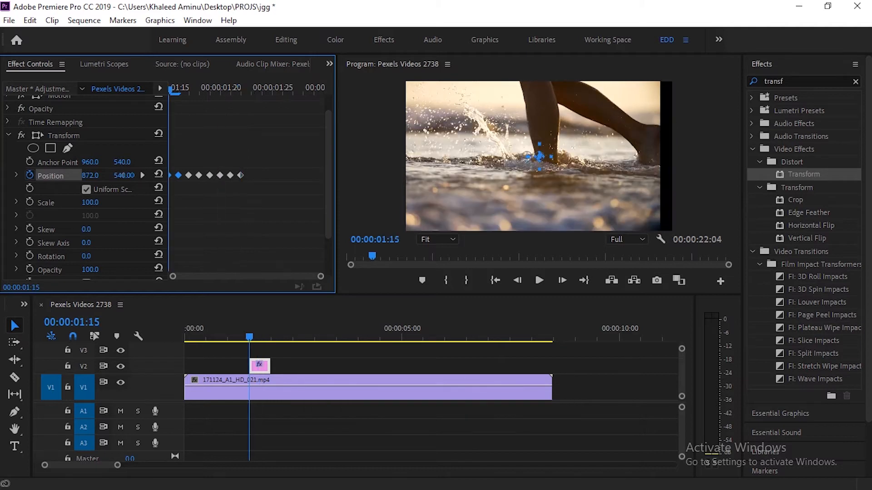
scroll(122, 176, "down", 2)
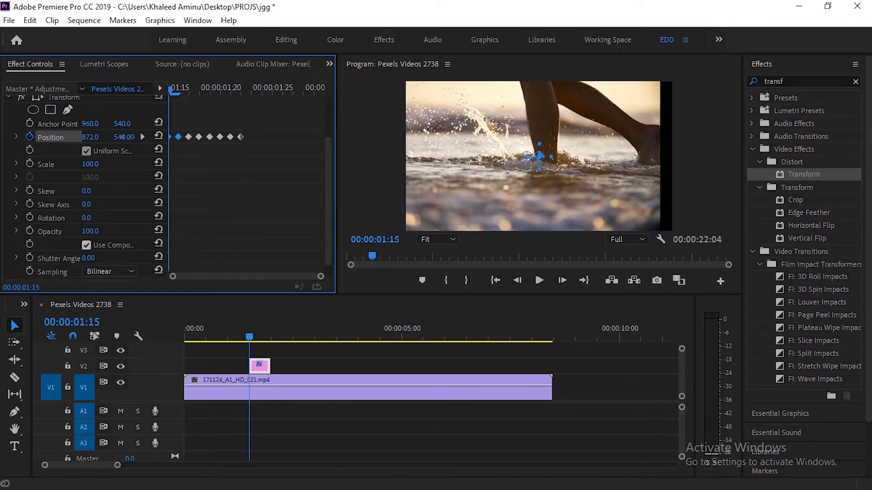
left_click_drag(88, 245, 205, 246)
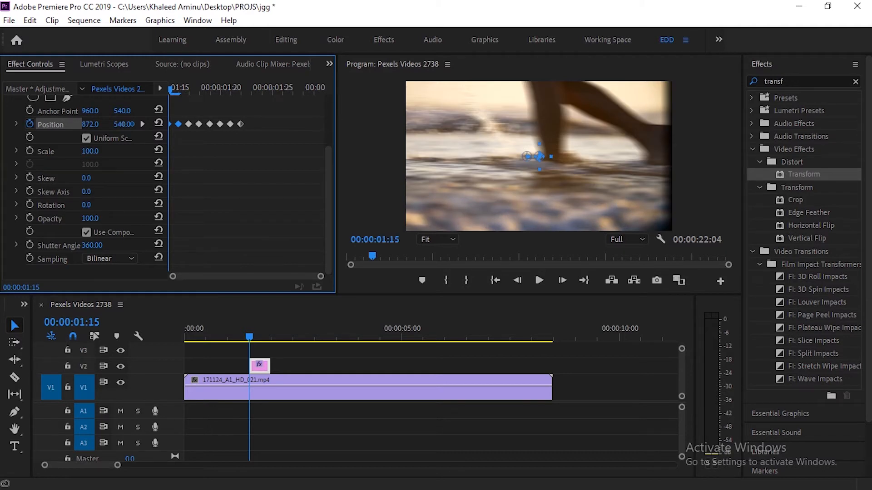
left_click(111, 259)
left_click(109, 269)
- Play the sequence from just before the adjustment layer to review the position shake
left_click_drag(249, 336, 242, 337)
key("space")
key("space")
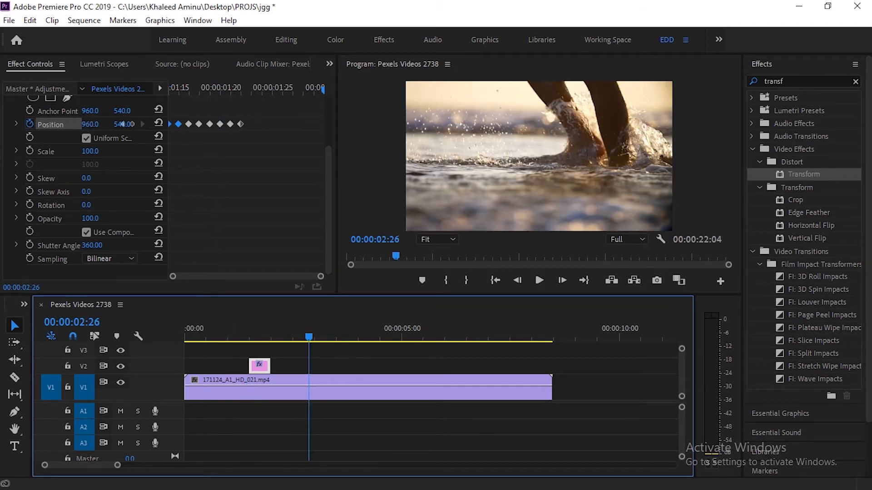
- Return to the first Position keyframe at 00:00:01:15, start animating Transform's Scale and set it to 110
scroll(86, 181, "up", 3)
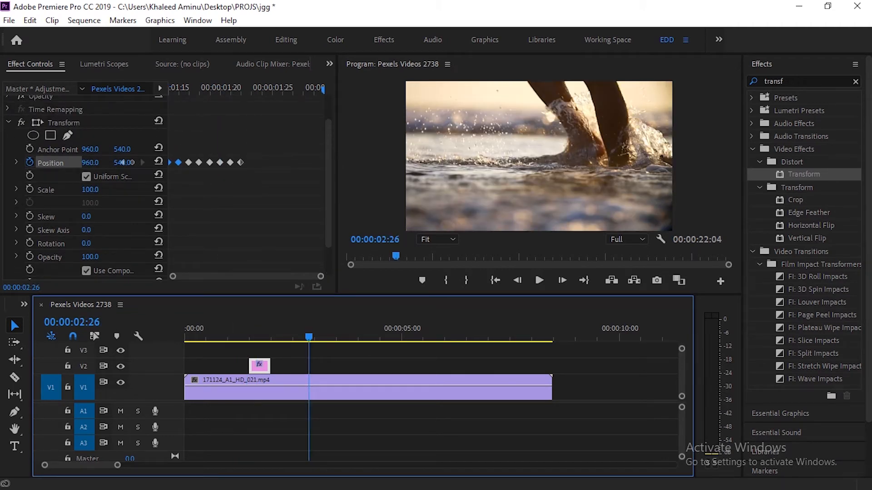
left_click_drag(312, 336, 251, 336)
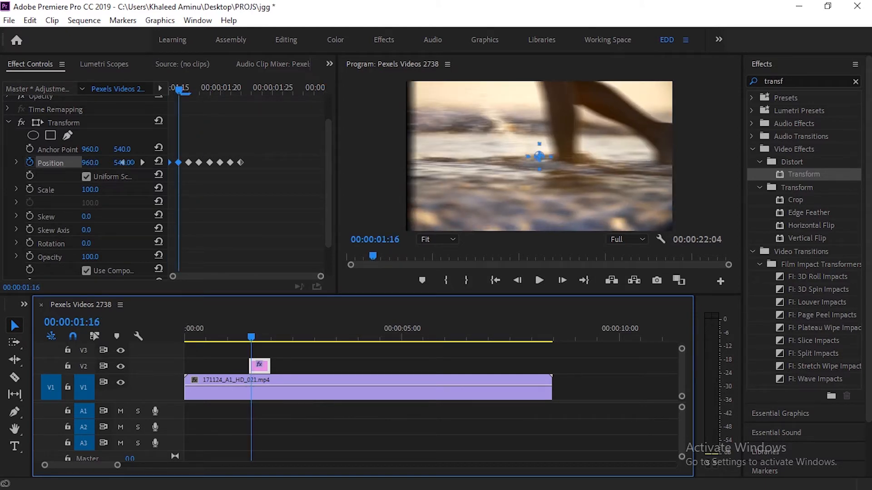
left_click(122, 162)
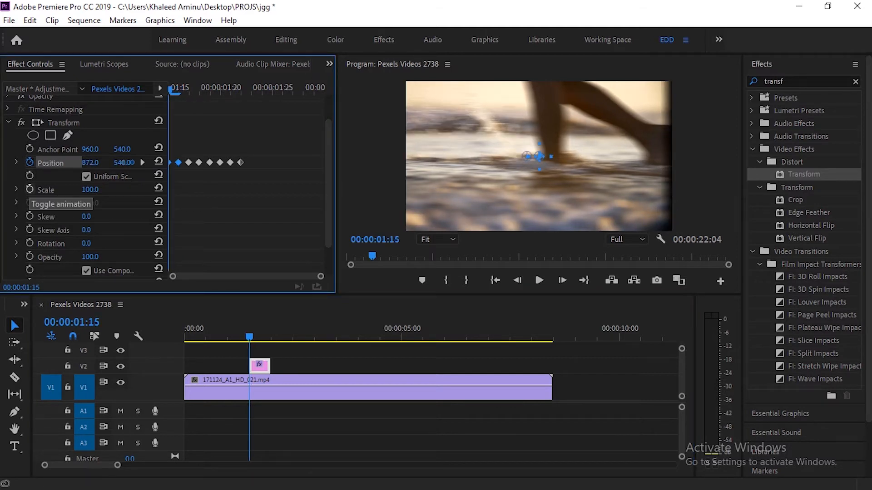
left_click(30, 188)
left_click_drag(90, 189, 95, 190)
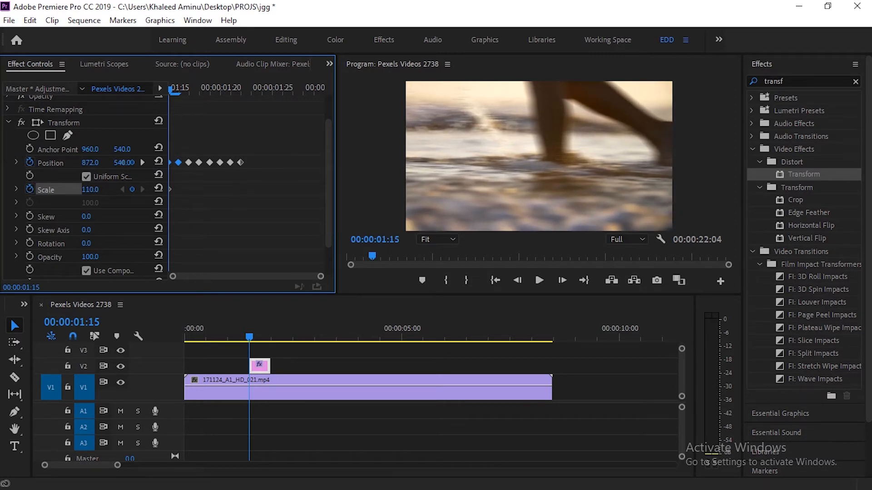
- Add a Scale keyframe holding 110 at 00:00:01:22 and reset Scale to 100 at 00:00:01:23
key("Right")
key("Right")
key("Right")
key("Right")
key("Right")
key("Right")
key("Right")
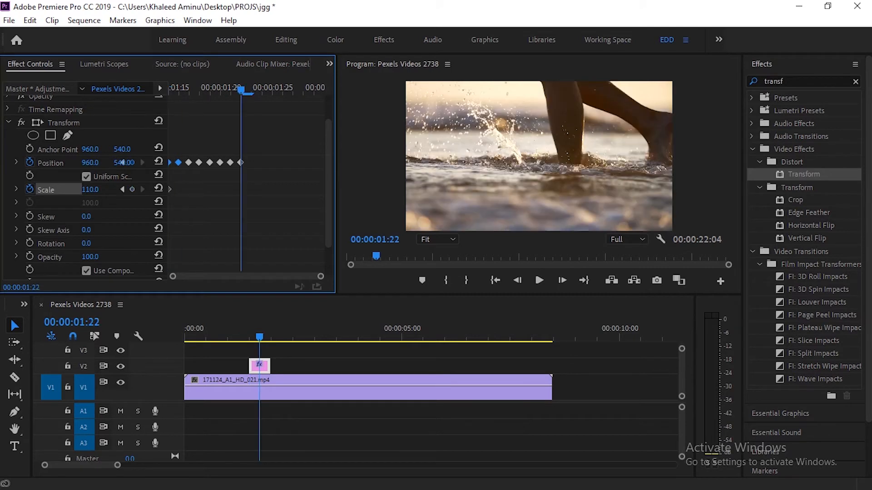
left_click(132, 190)
key("Right")
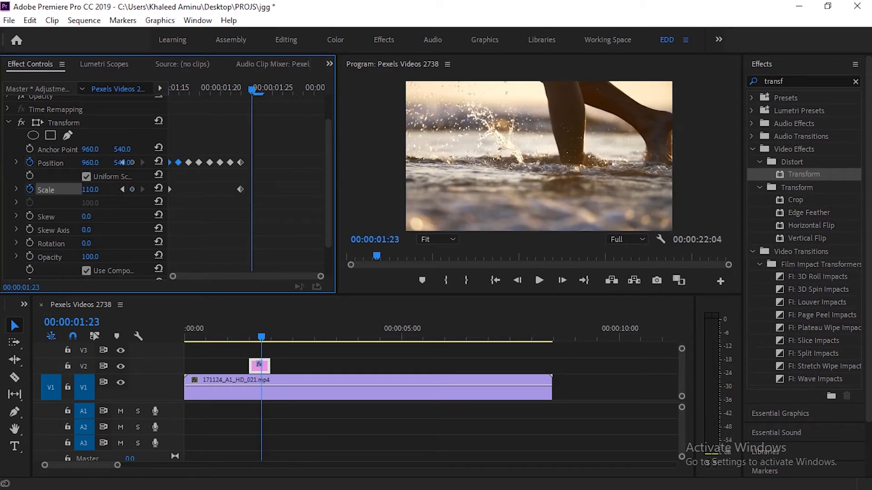
left_click(159, 188)
- Play the shake from the adjustment layer's start to review it with the added scaling
key("Up")
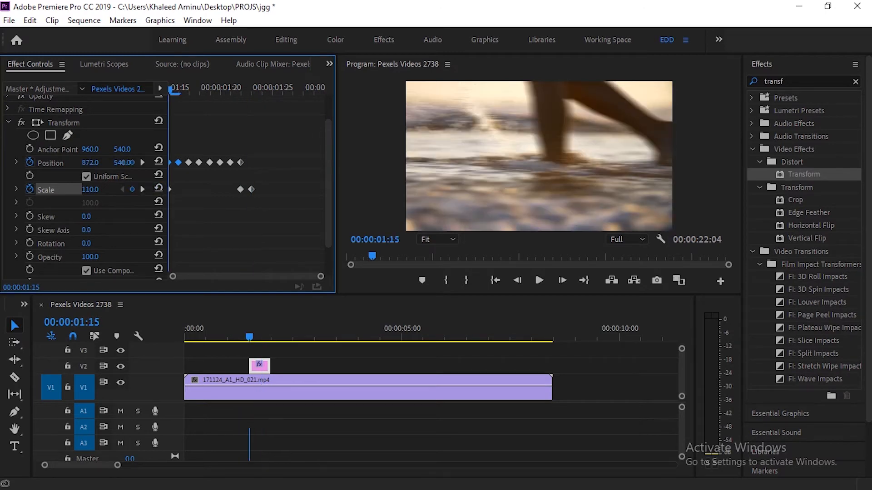
key("space")
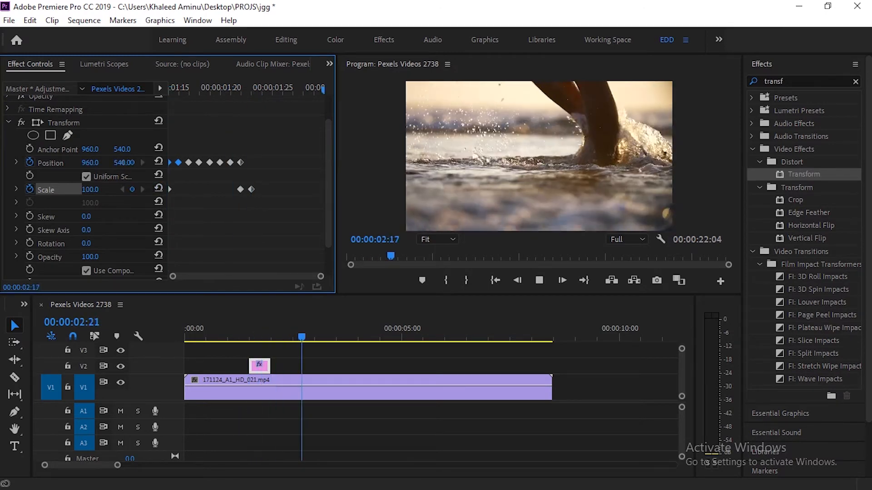
key("space")
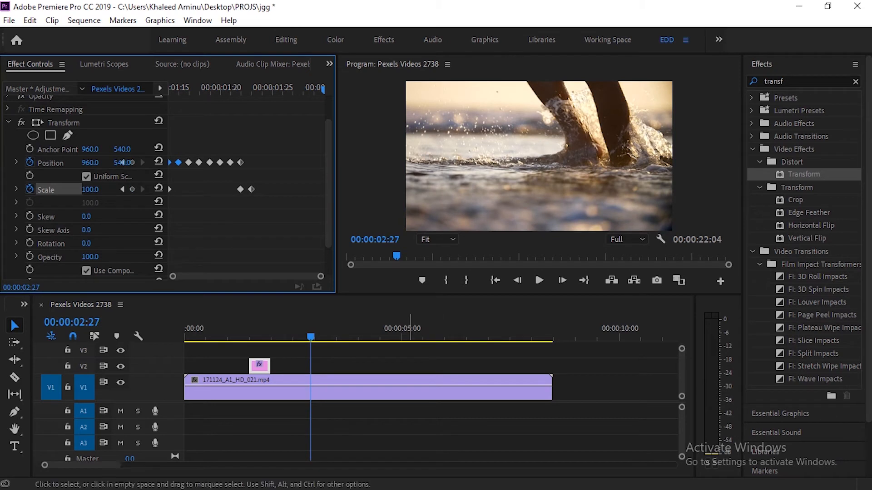
- Duplicate the adjustment layer to the end of 171124_A1_HD_021.mp4 and move Pexels Videos 2738.mp4 directly after that clip
left_click_drag(117, 465, 145, 465)
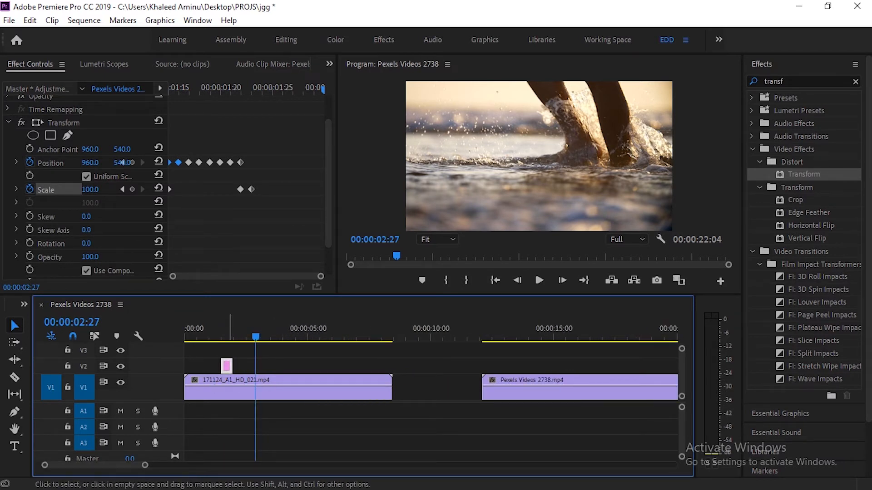
left_click_drag(226, 366, 386, 366)
left_click_drag(485, 387, 396, 387)
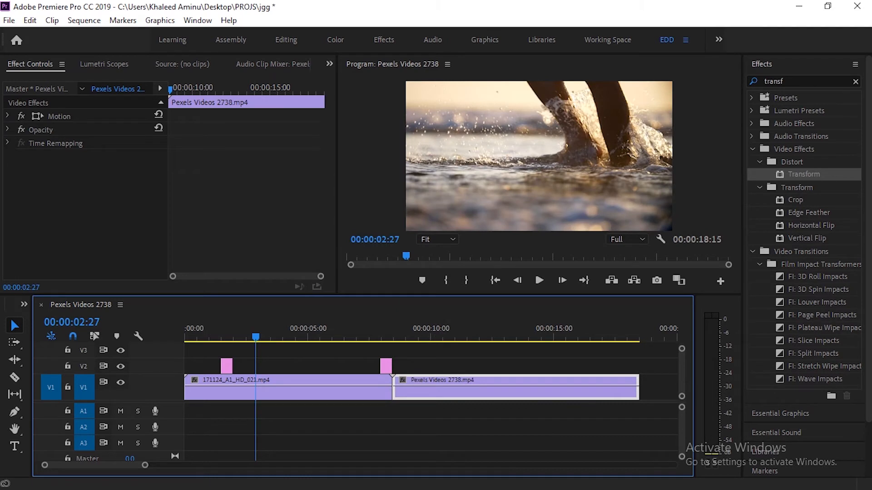
key("equal")
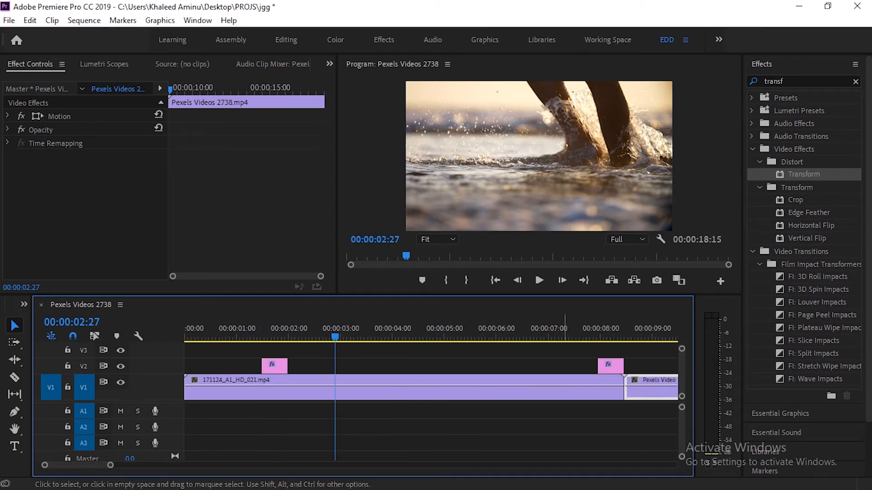
- Center the duplicated adjustment layer over the cut between the two clips and set its Transform Shutter Angle to 0
left_click_drag(617, 366, 626, 366)
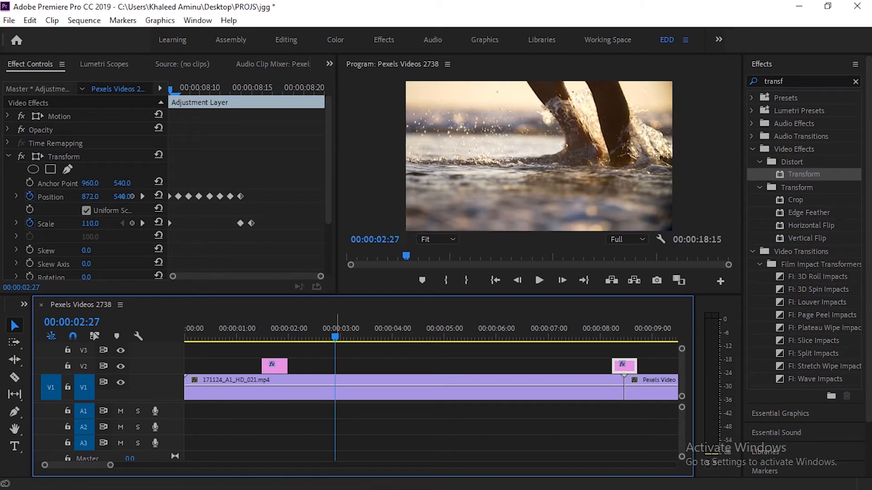
scroll(40, 112, "down", 3)
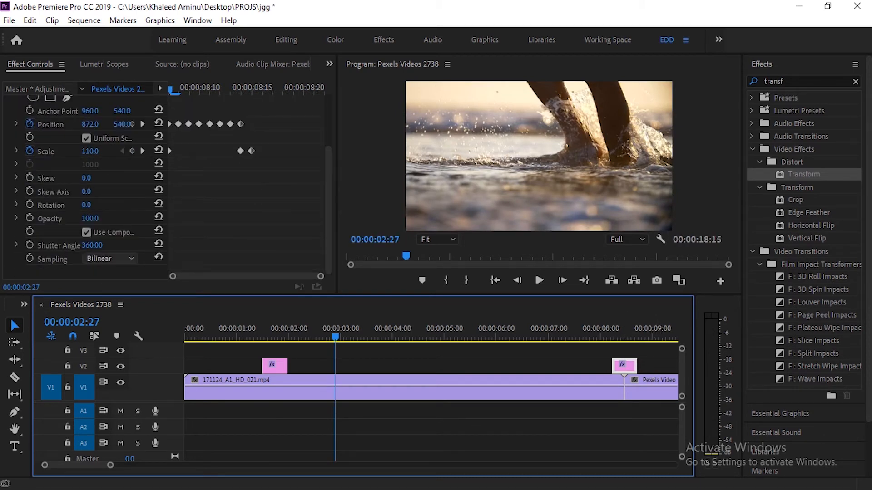
left_click_drag(92, 246, 32, 246)
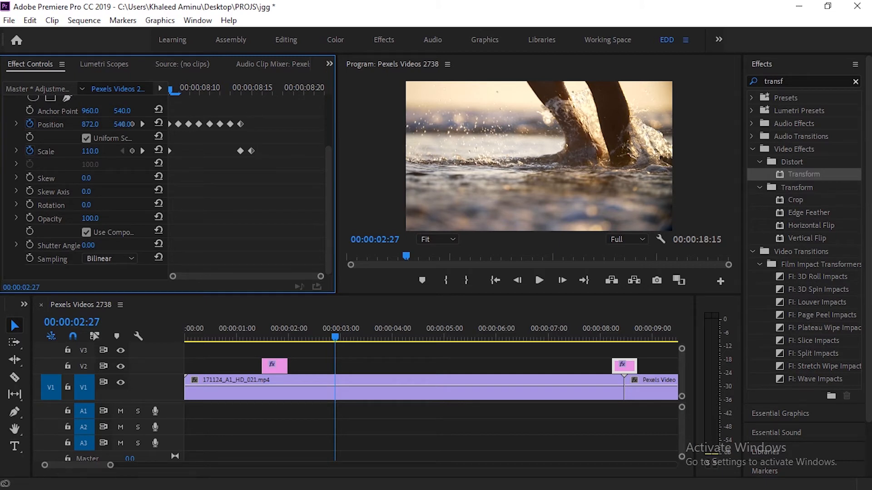
- Search the effects for "direct" and apply Directional Blur to the adjustment layer over the cut
left_click(855, 82)
left_click(812, 82)
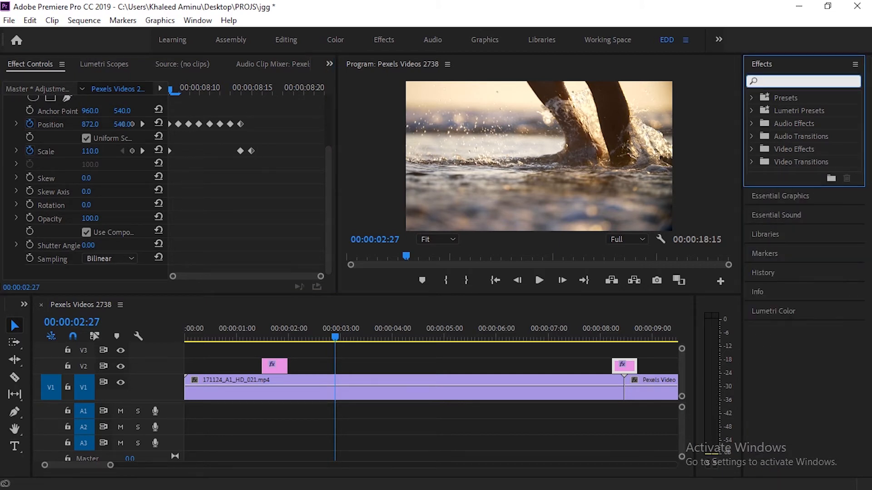
type("d")
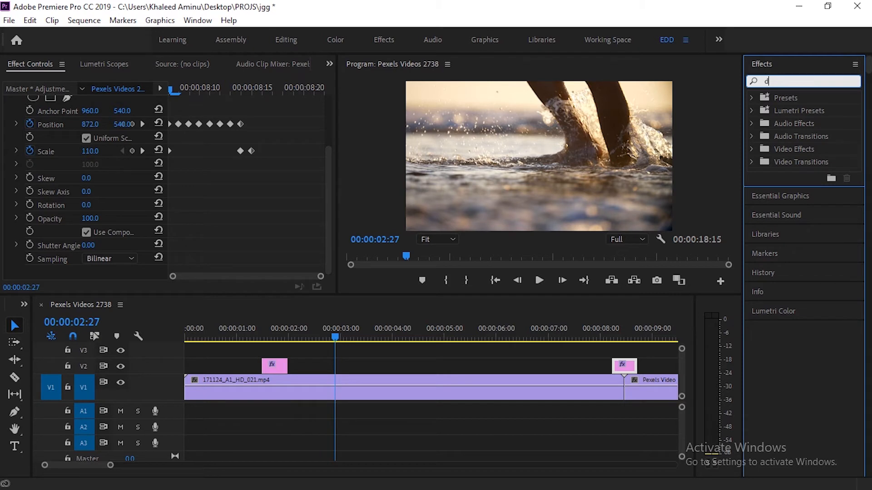
type("irect")
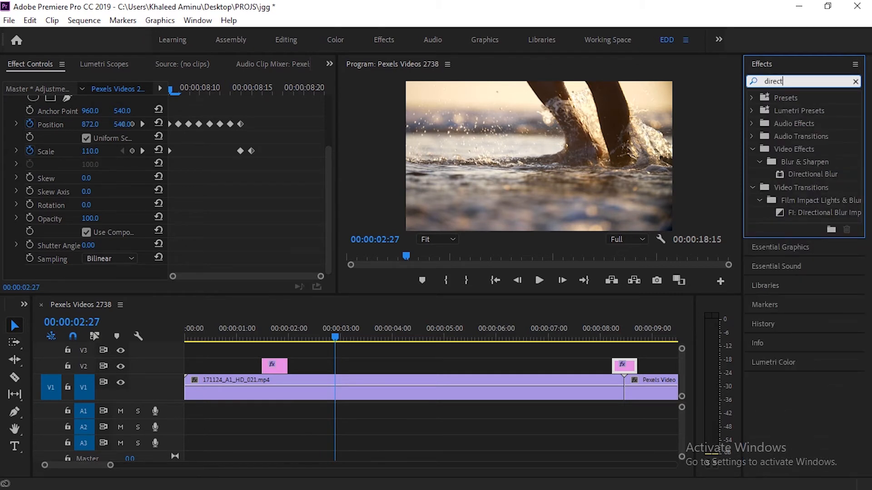
left_click(813, 175)
left_click_drag(813, 175, 628, 367)
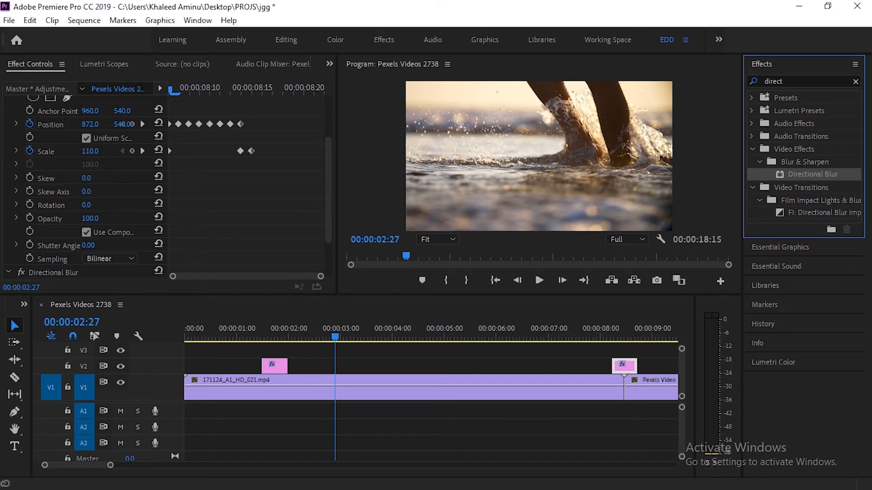
- At the adjustment layer's start, 00:00:08:07, start animating Directional Blur's Blur Length and set it to 64
scroll(431, 386, "down", 8)
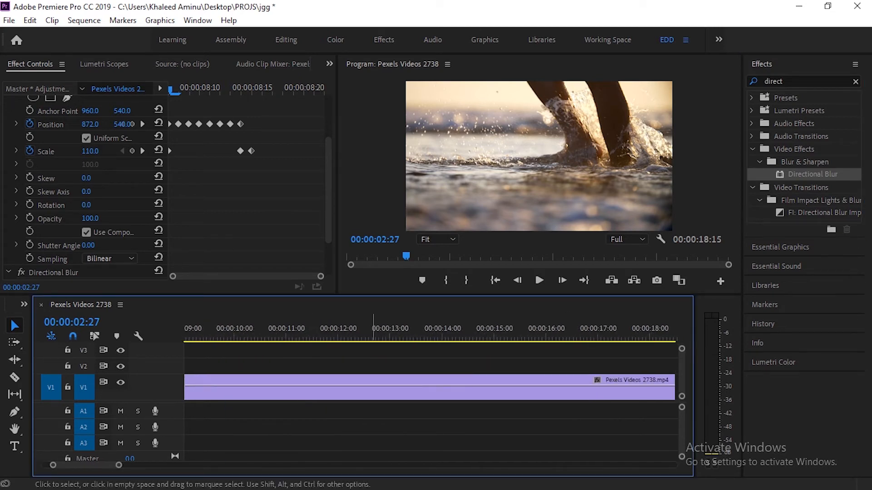
left_click_drag(86, 466, 80, 466)
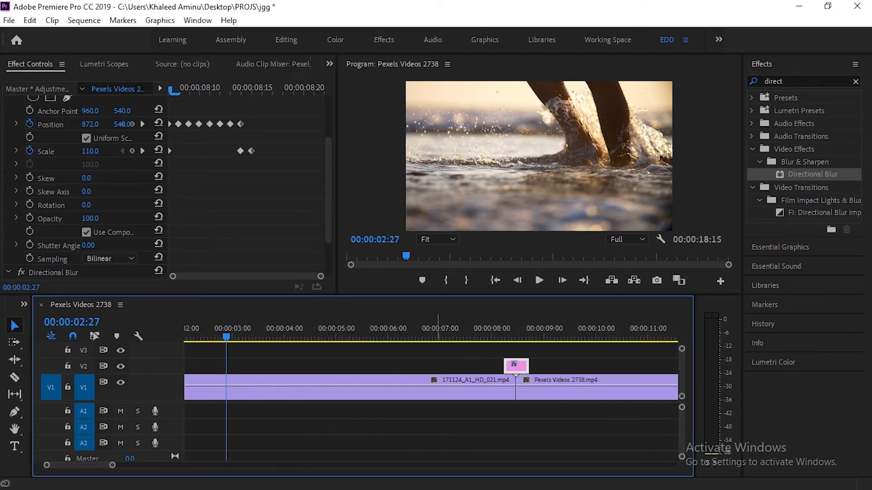
left_click_drag(438, 331, 509, 332)
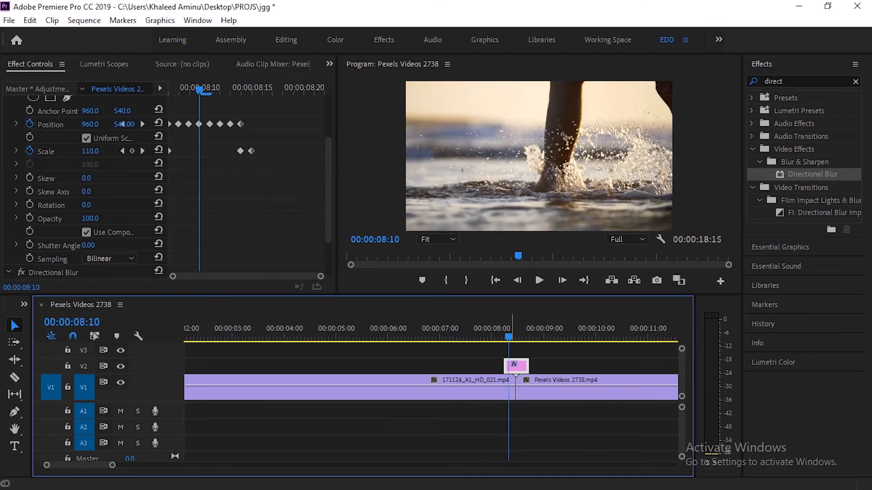
scroll(123, 124, "down", 3)
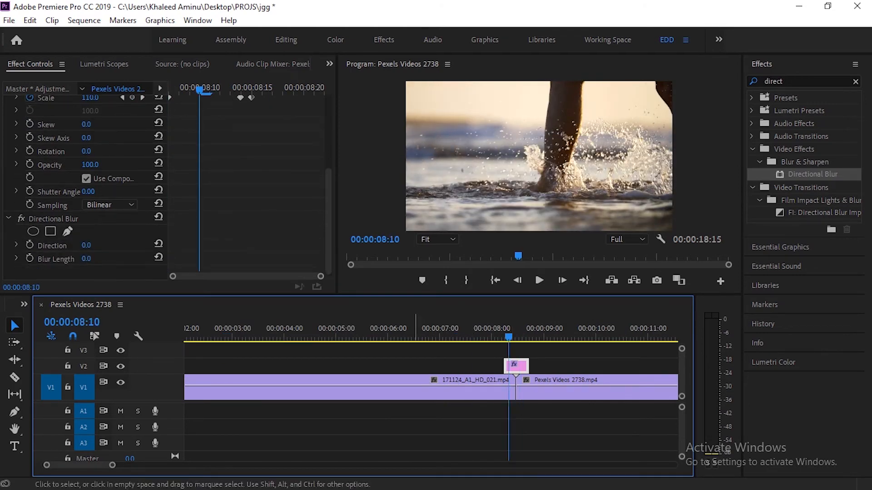
key("Left")
key("Left")
key("Left")
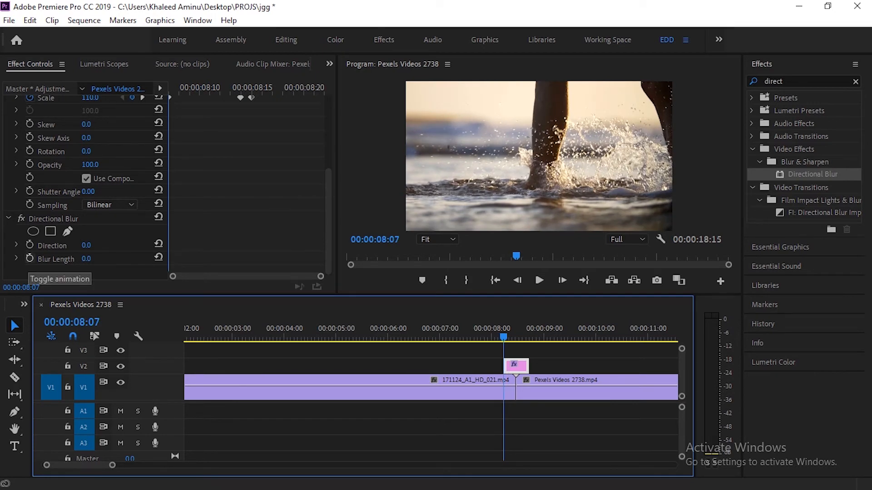
left_click(30, 258)
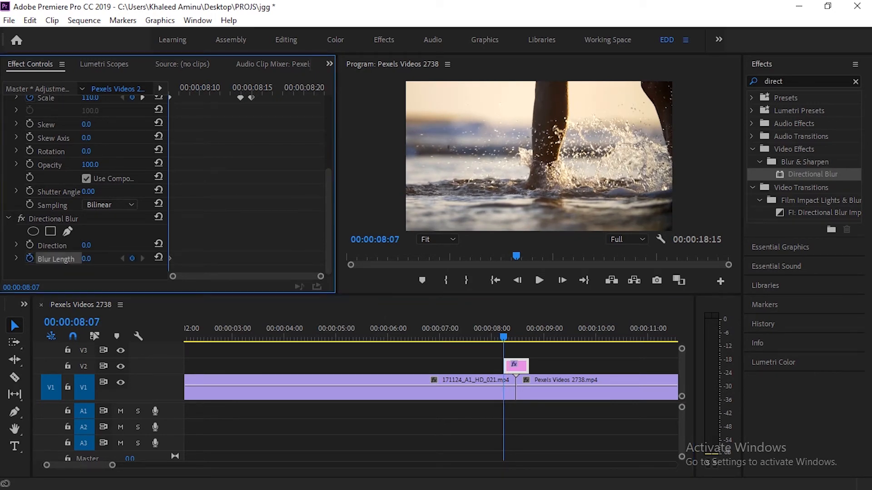
left_click_drag(87, 259, 115, 259)
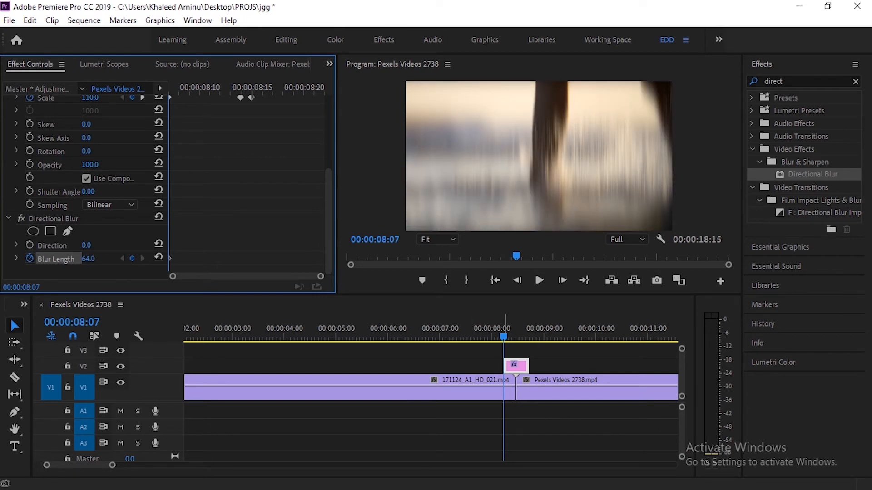
- Reset Blur Length to 0 at 00:00:08:08 and set it to 40 at 00:00:08:09
key("Right")
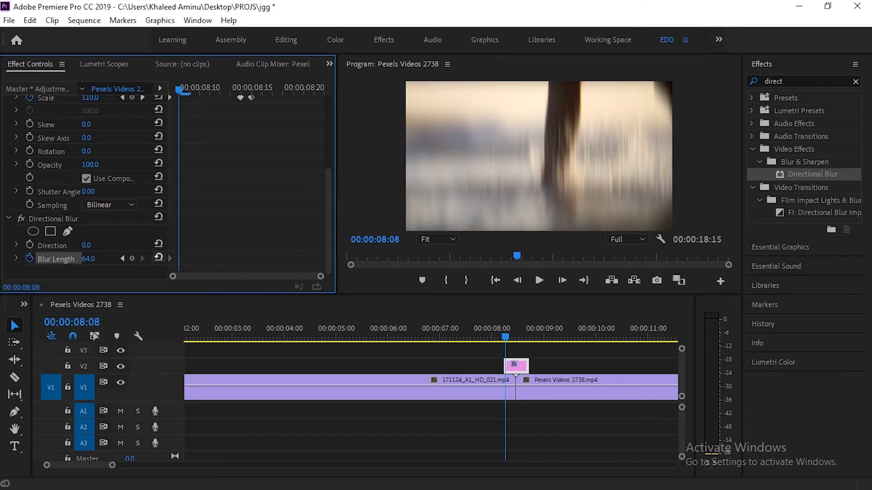
left_click(159, 258)
key("Right")
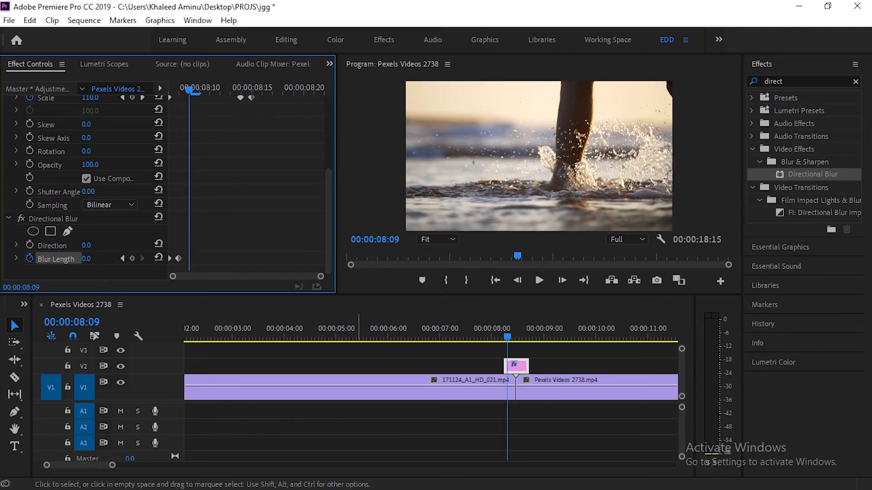
left_click_drag(87, 258, 105, 259)
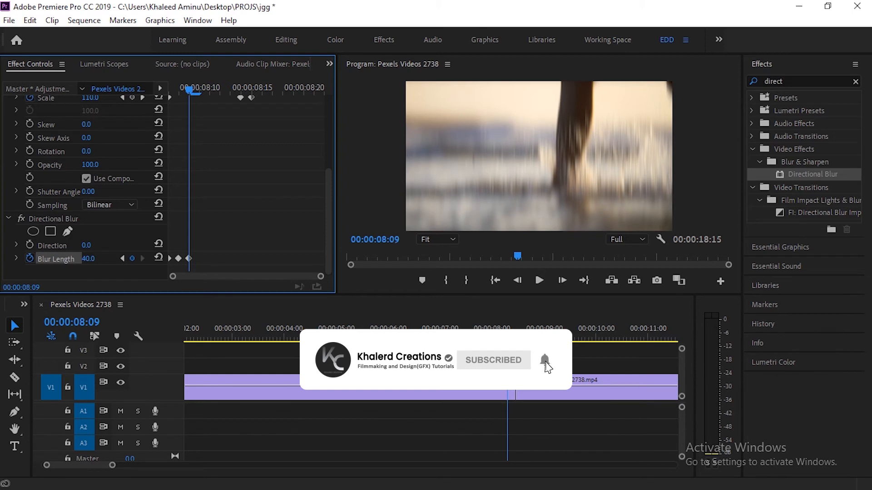
- Reset Blur Length to 0 at 00:00:08:10 and set it to 65 at 00:00:08:11
key("Right")
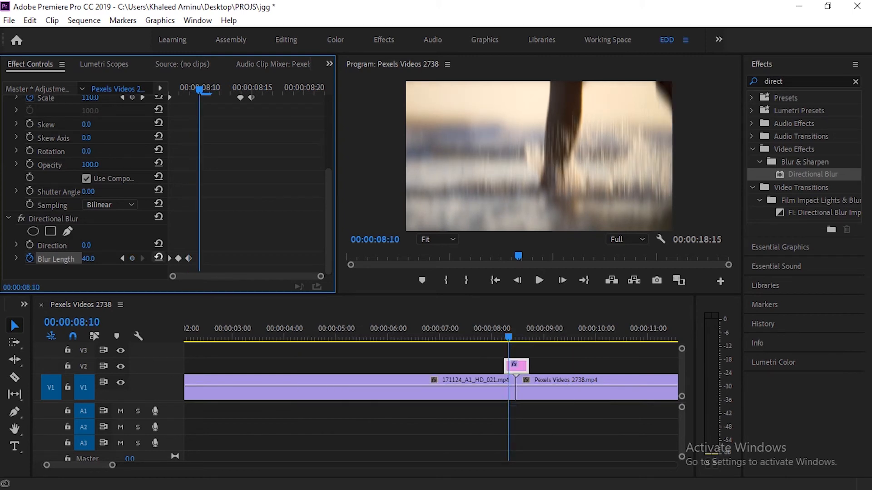
left_click(159, 257)
key("Right")
left_click(159, 257)
left_click_drag(87, 258, 115, 259)
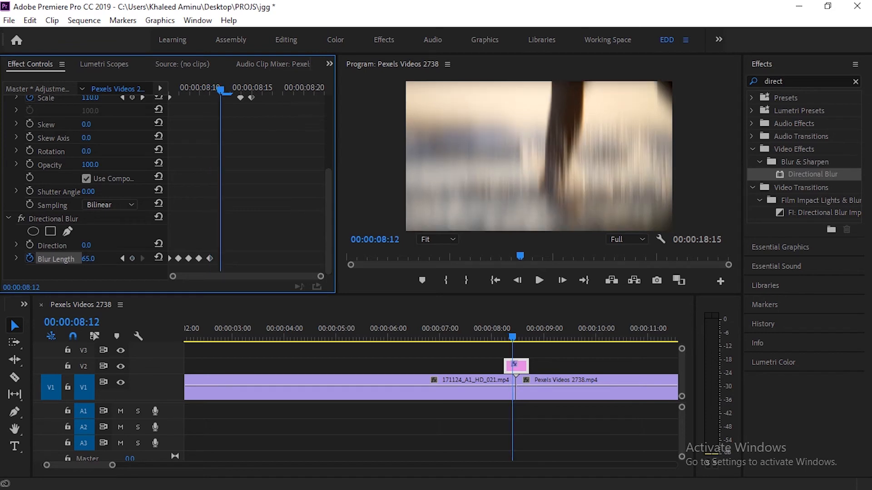
- Keyframe Blur Length at 0 on 00:00:08:12, 40 on 00:00:08:13 and 0 on 00:00:08:14
key("Right")
left_click(158, 258)
key("Right")
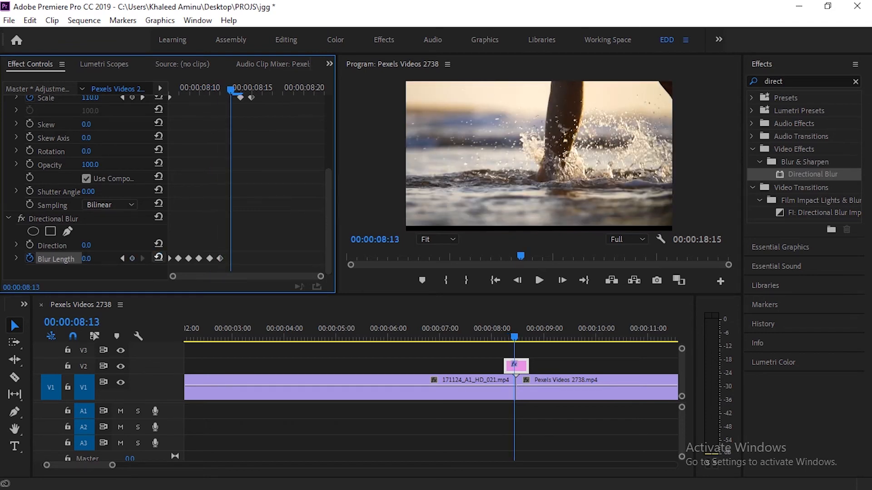
left_click_drag(87, 259, 104, 259)
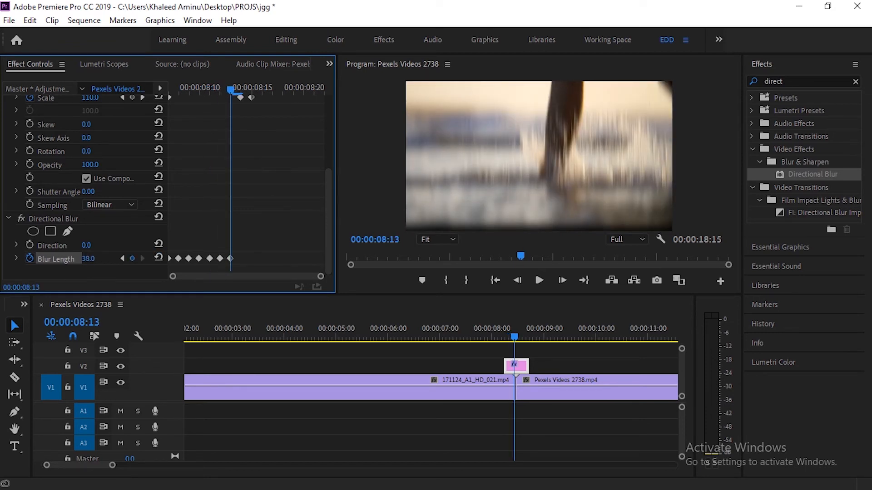
left_click(88, 259)
type("40")
key("Return")
key("Right")
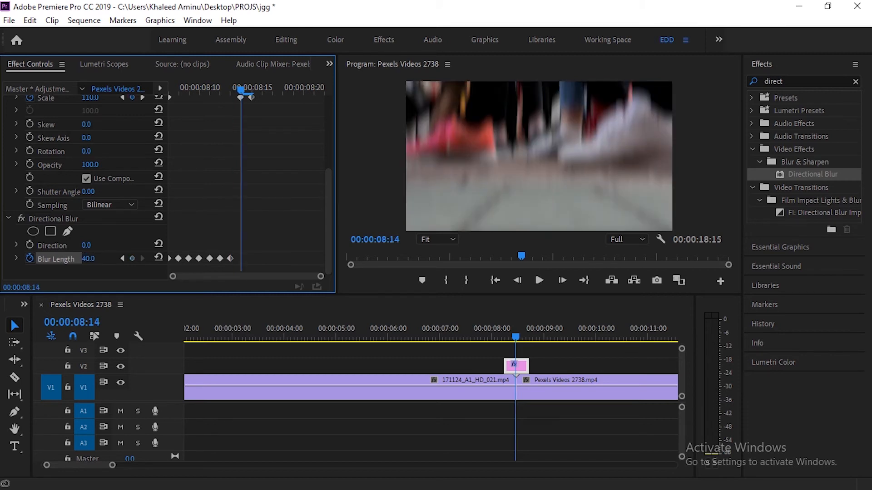
left_click(158, 258)
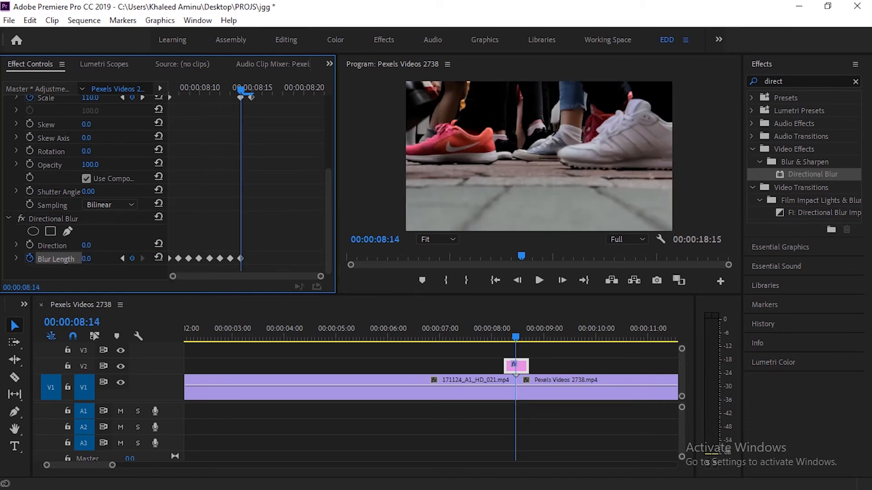
- Play the transition from just before the adjustment layer to review the animated blur
scroll(168, 186, "up", 4)
scroll(168, 186, "down", 4)
left_click_drag(516, 335, 502, 335)
key("space")
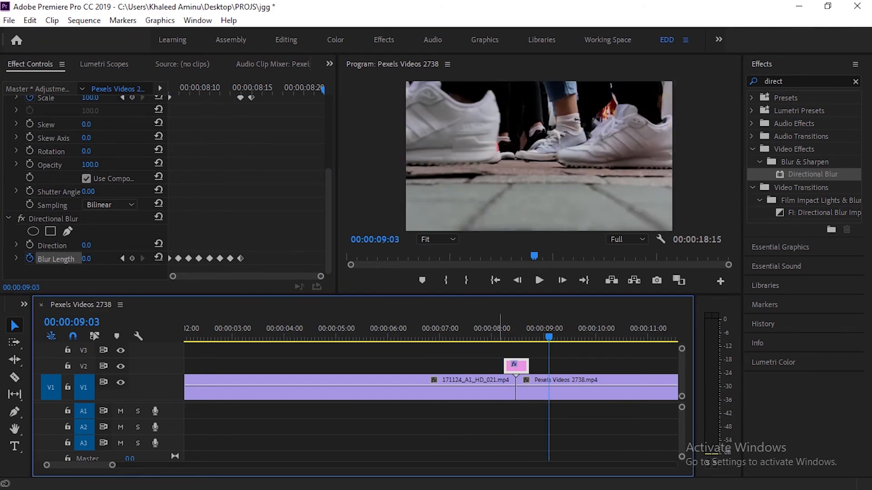
- Return to the first Blur Length keyframe at 00:00:08:07 and start animating Directional Blur's Direction at 0
left_click(498, 335)
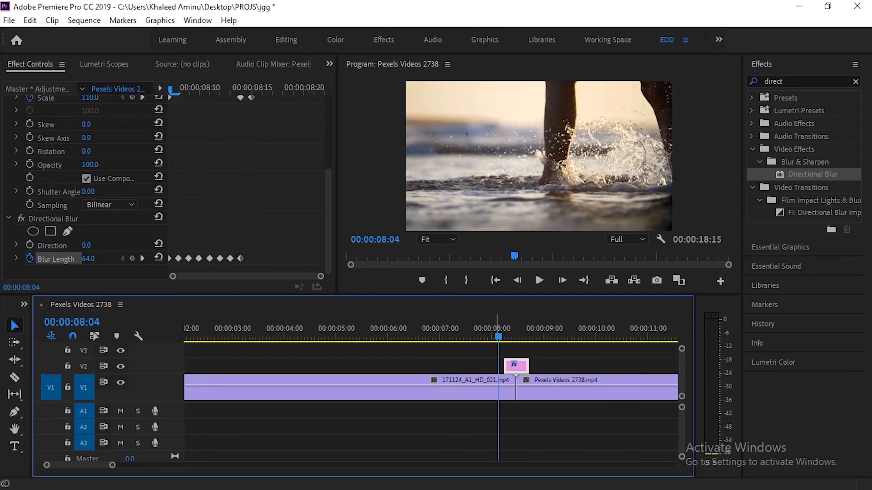
key("Right")
key("Right")
key("Right")
key("Right")
left_click_drag(320, 276, 254, 276)
key("Left")
left_click(30, 246)
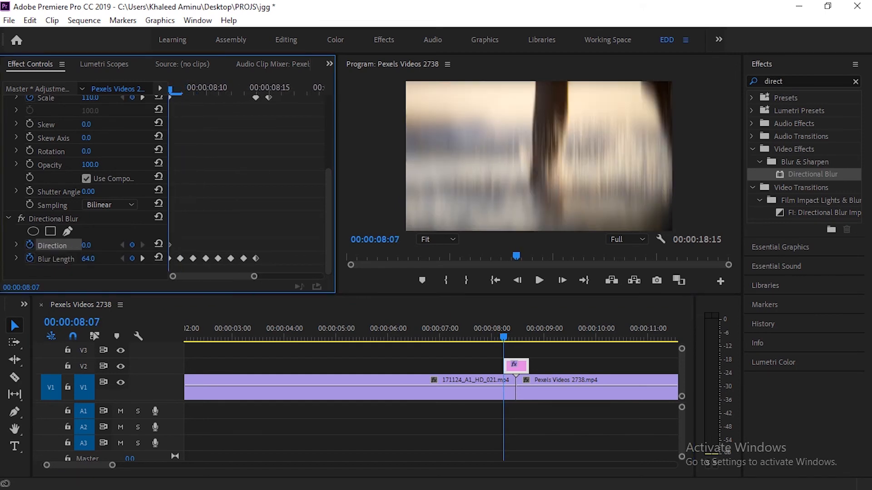
- Set the blur Direction to -90° at 00:00:08:11 and reset it to 0 at 00:00:08:14
key("Right")
key("Right")
key("Right")
key("Right")
left_click_drag(86, 245, 45, 245)
key("Right")
key("Right")
key("Right")
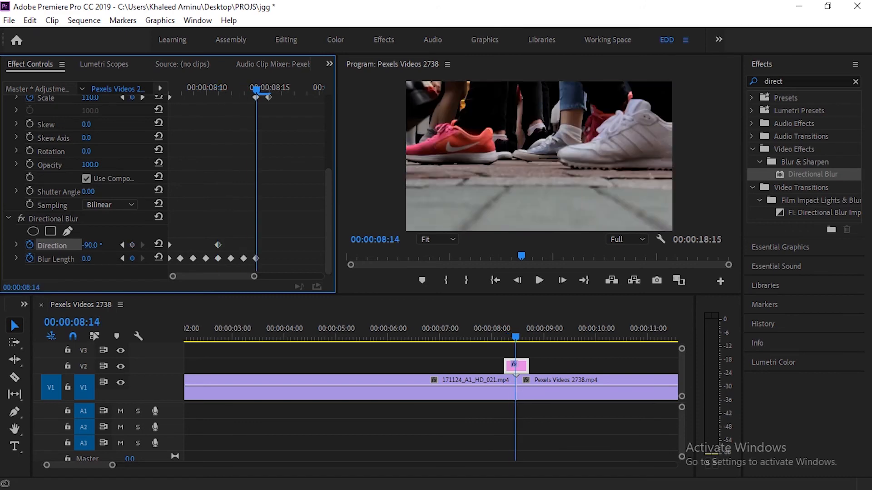
left_click(159, 244)
- Play the transition twice from just before the adjustment layer to review the changing blur direction
left_click(499, 329)
key("space")
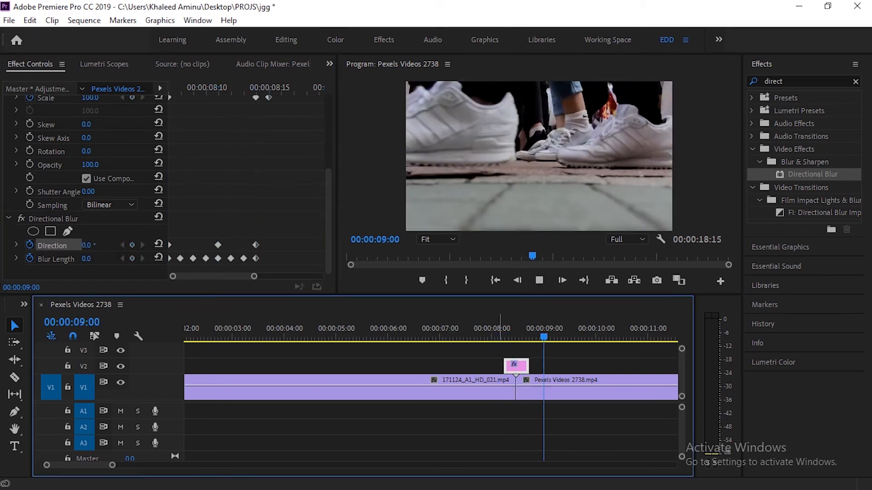
left_click(499, 329)
key("space")
key("space")
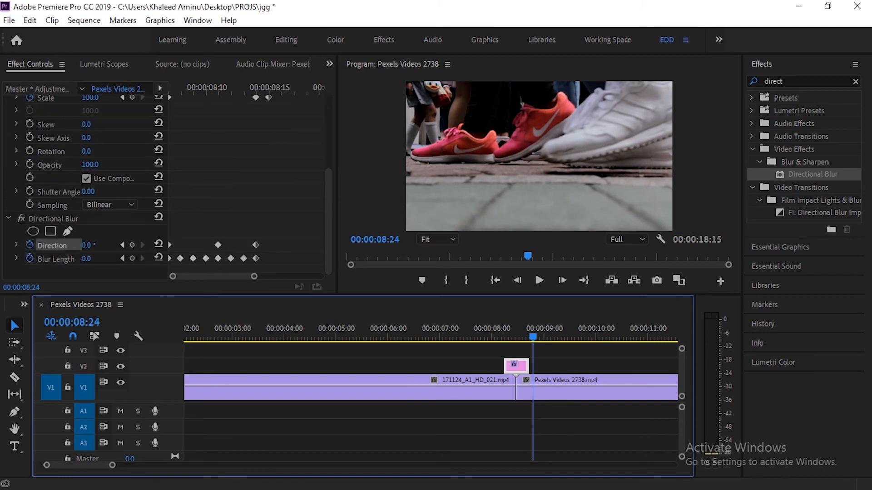
- Step back and forth between 00:00:08:09 and 00:00:08:13 to examine the blur direction on each frame
left_click_drag(533, 336, 508, 336)
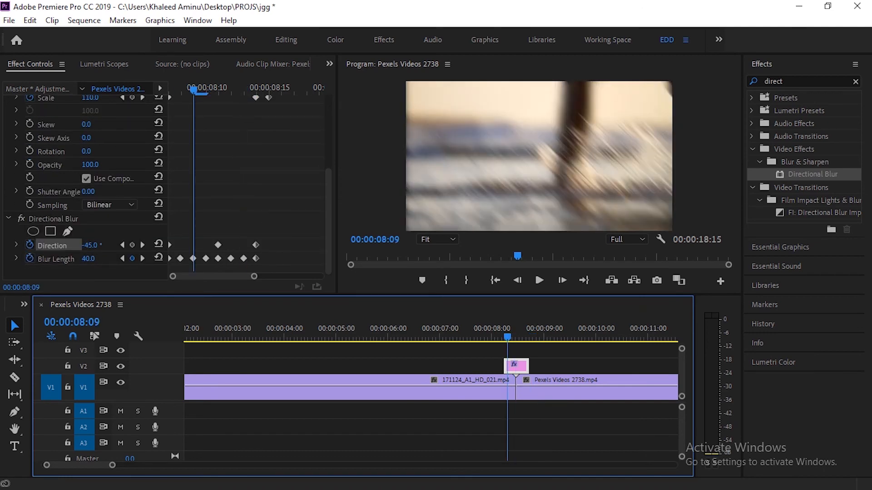
key("Right")
key("Right")
key("Right")
key("Right")
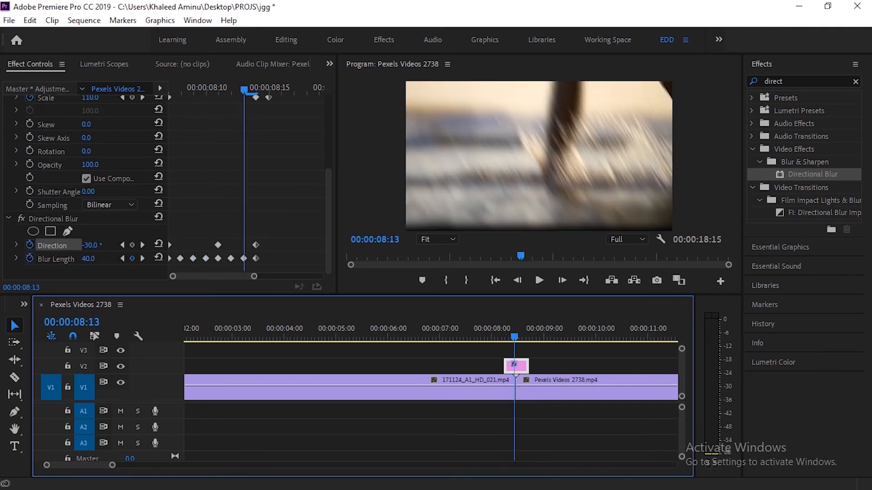
key("Left")
key("Left")
key("Left")
key("Left")
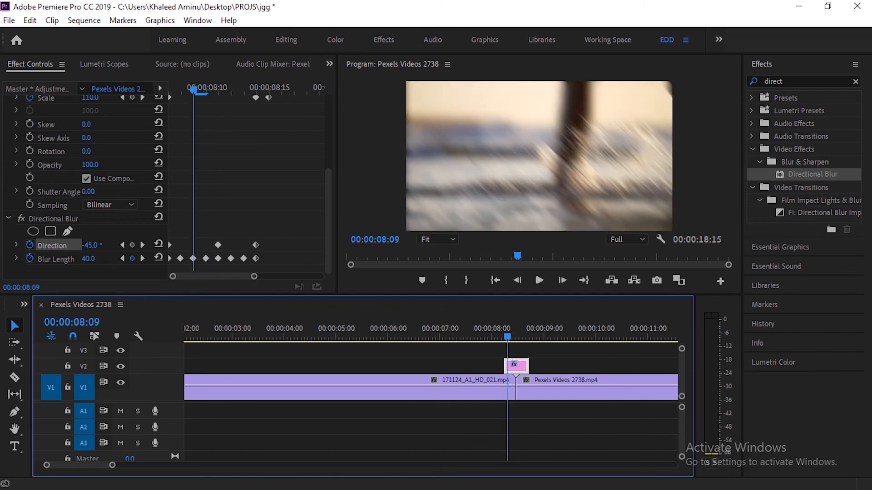
- Lower the blur Direction further at the 00:00:08:11 keyframe and check the frames from 00:00:08:08 to 00:00:08:14
left_click_drag(194, 90, 218, 90)
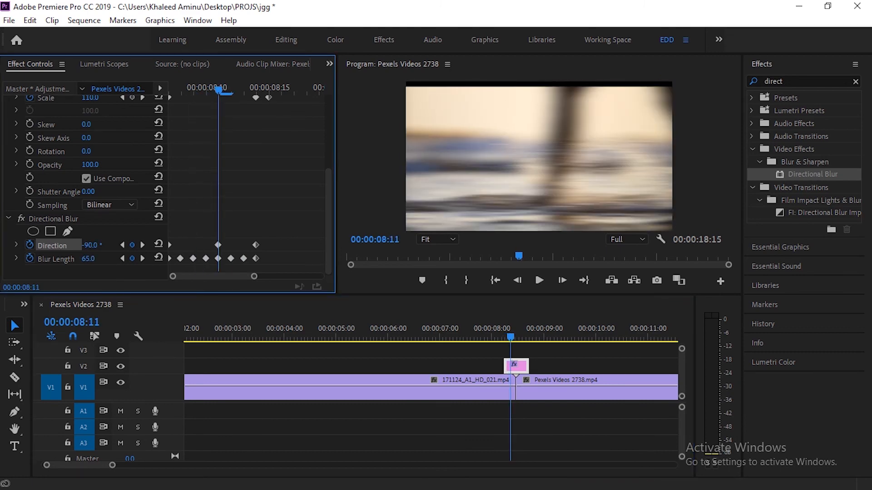
left_click_drag(91, 245, 59, 246)
key("Left")
key("Left")
key("Left")
key("Left")
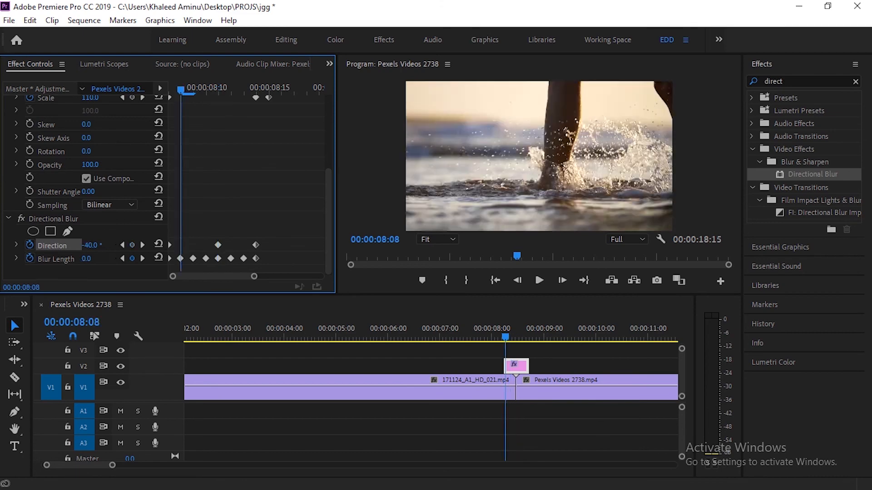
key("Right")
key("Right")
key("Right")
key("Right")
key("Right")
key("Right")
key("Right")
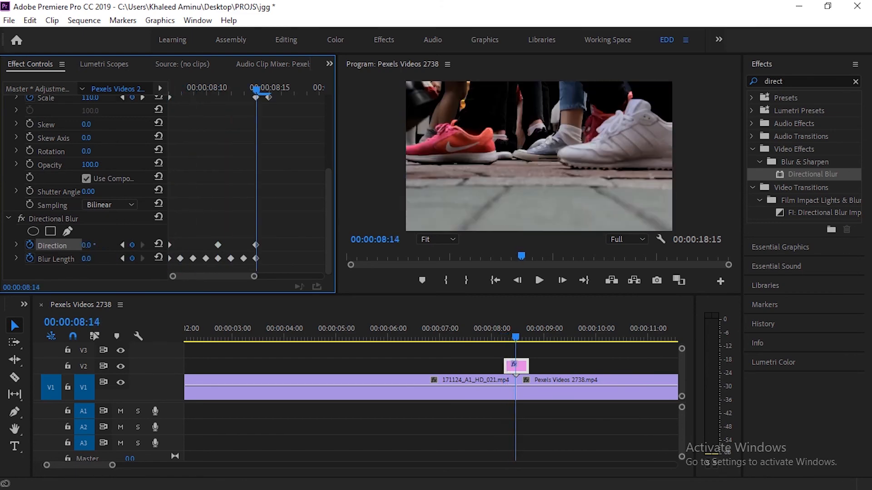
- Play the finished transition from 00:00:08:01 through the cut into the second clip to review the shake and blur
left_click(494, 328)
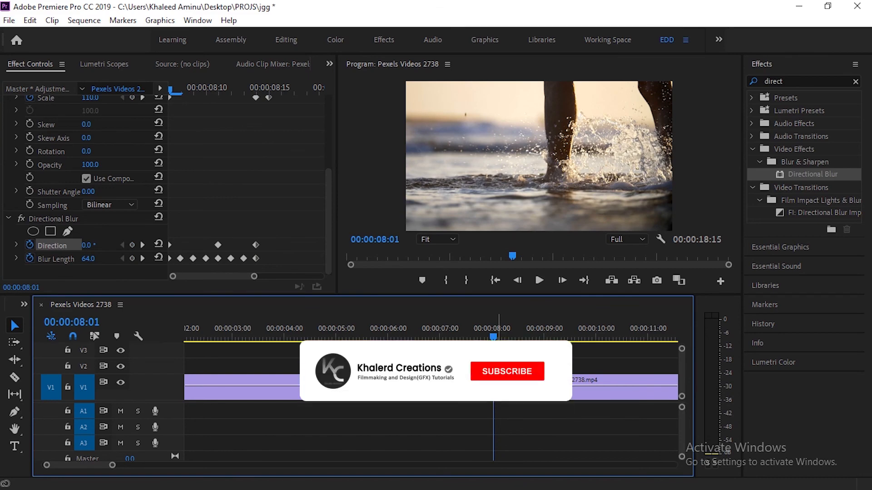
key("space")
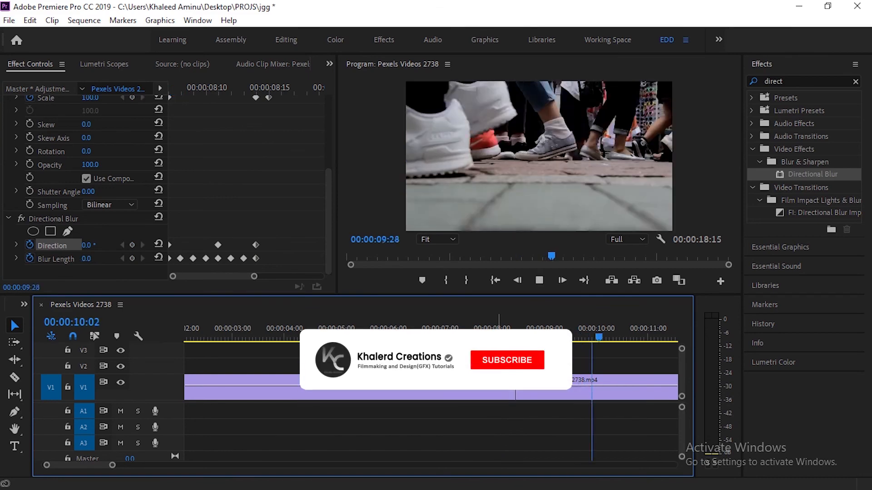
key("space")
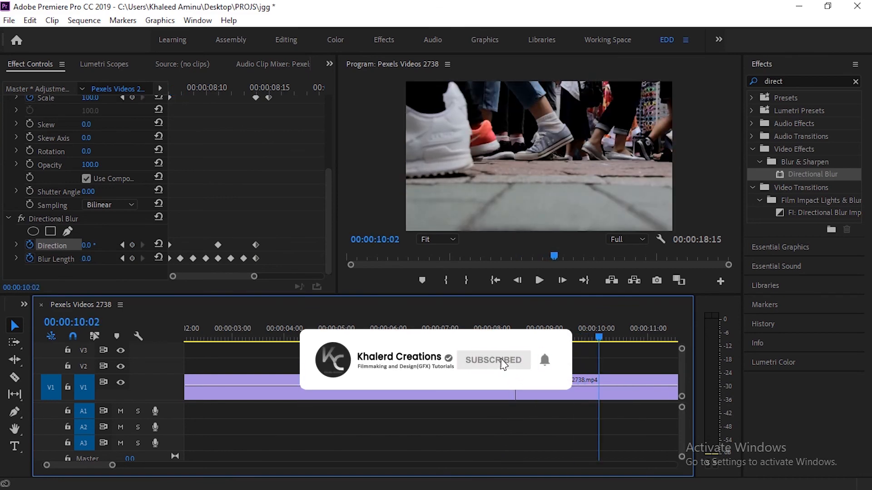
scroll(490, 363, "down", 8)
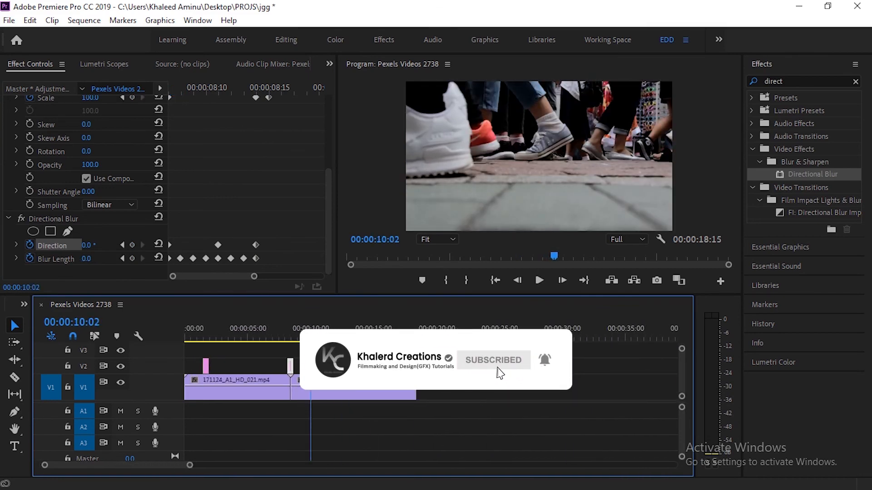
scroll(431, 363, "down", 5)
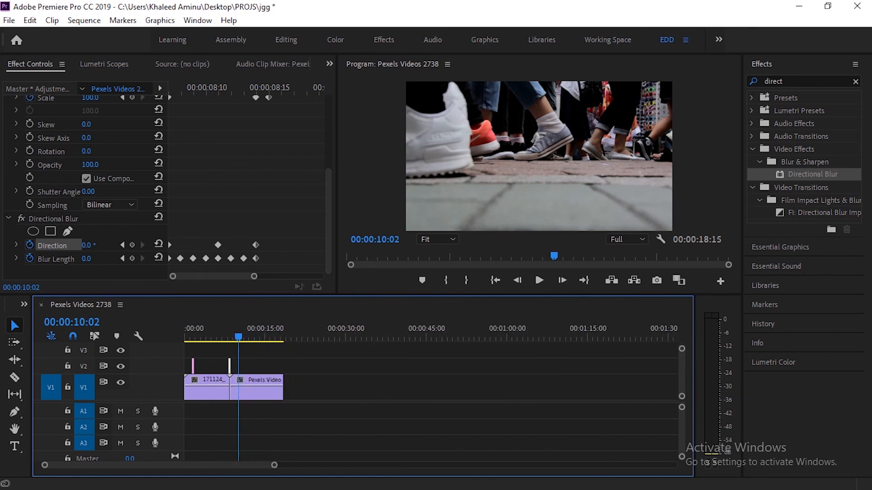
scroll(431, 363, "down", 2)
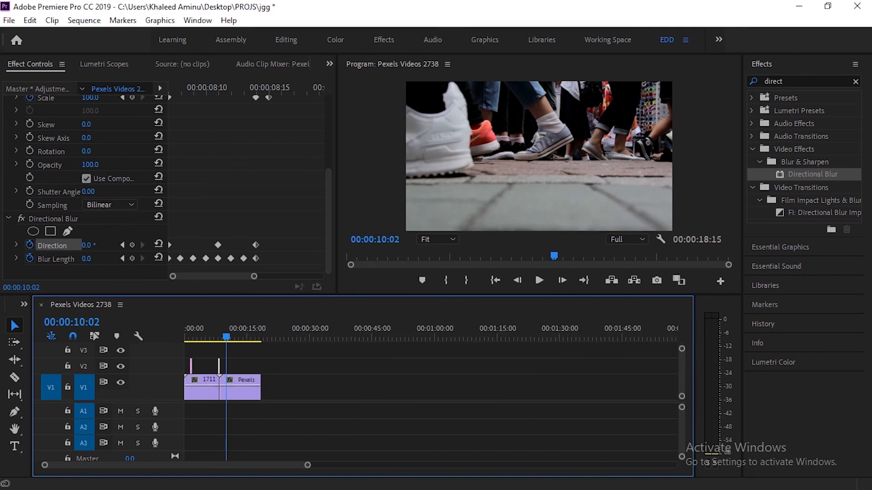
scroll(431, 363, "down", 3)
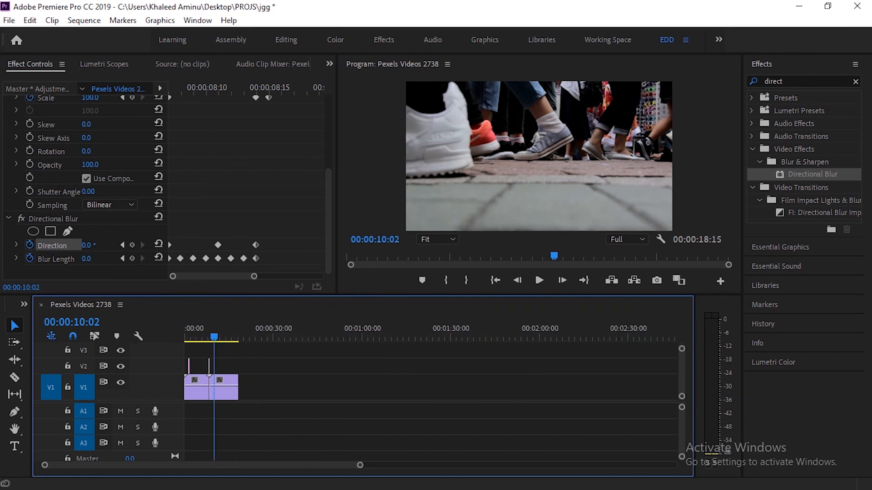